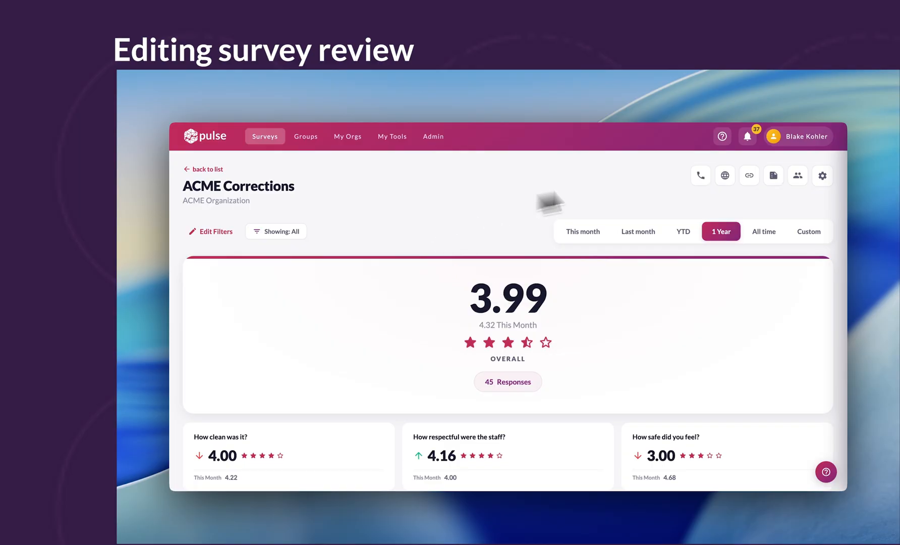
# Open the ACME Corrections survey for editing and delete the "Thank you!" action button question at number 9.
pyautogui.click(815, 177)
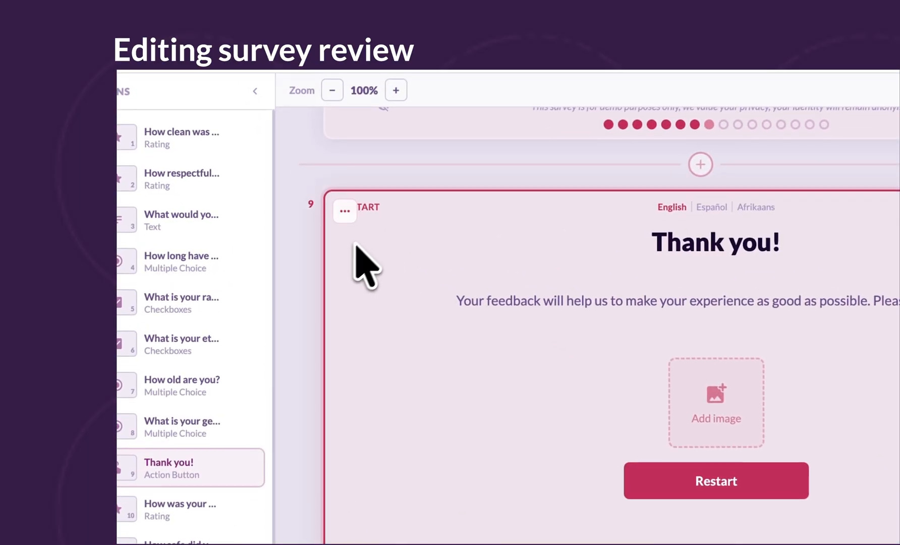
pyautogui.click(344, 211)
pyautogui.click(415, 399)
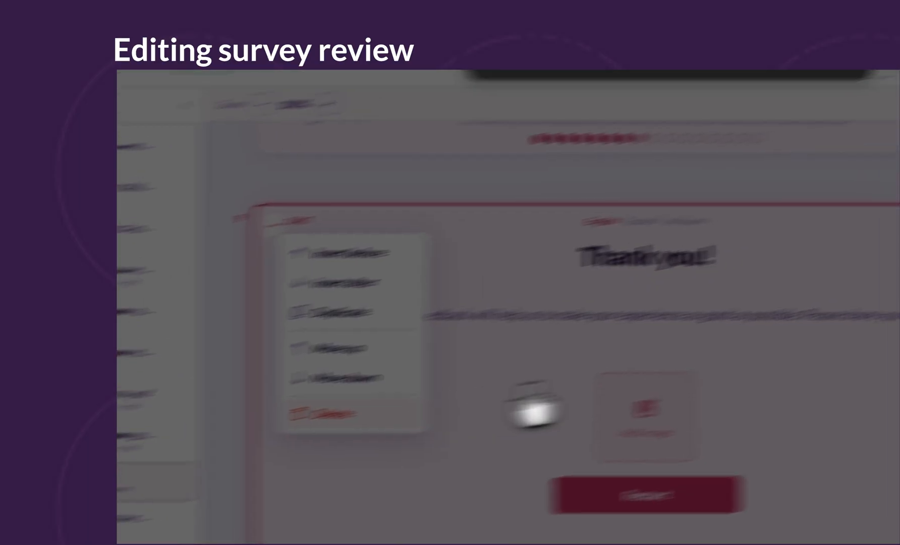
pyautogui.click(548, 160)
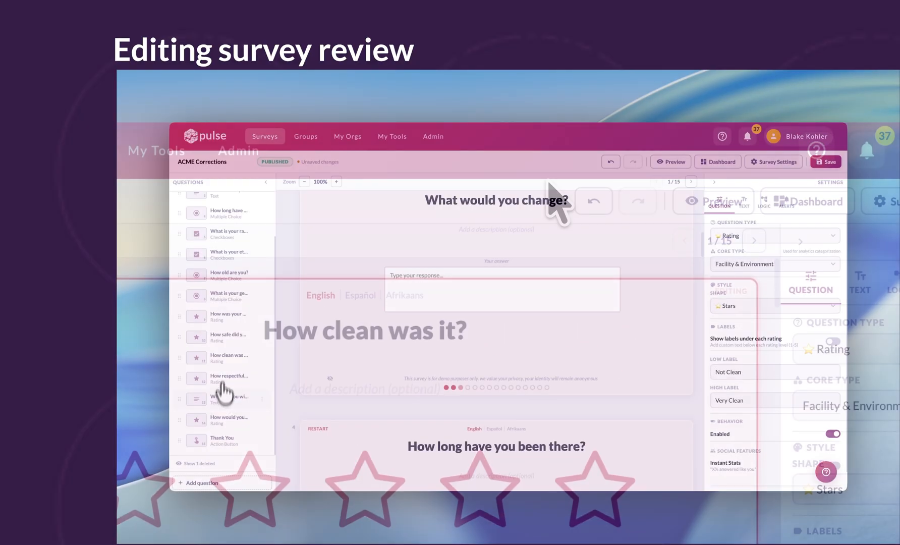
# Move the overall rating question at number 14 up to the place of the "How was your…" question at number 9.
pyautogui.click(296, 390)
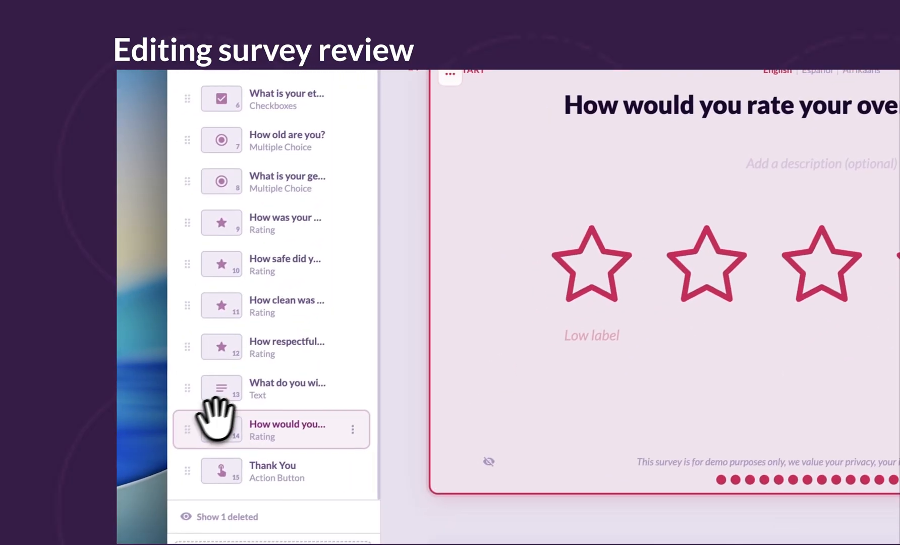
pyautogui.moveTo(184, 426); pyautogui.dragTo(187, 222)
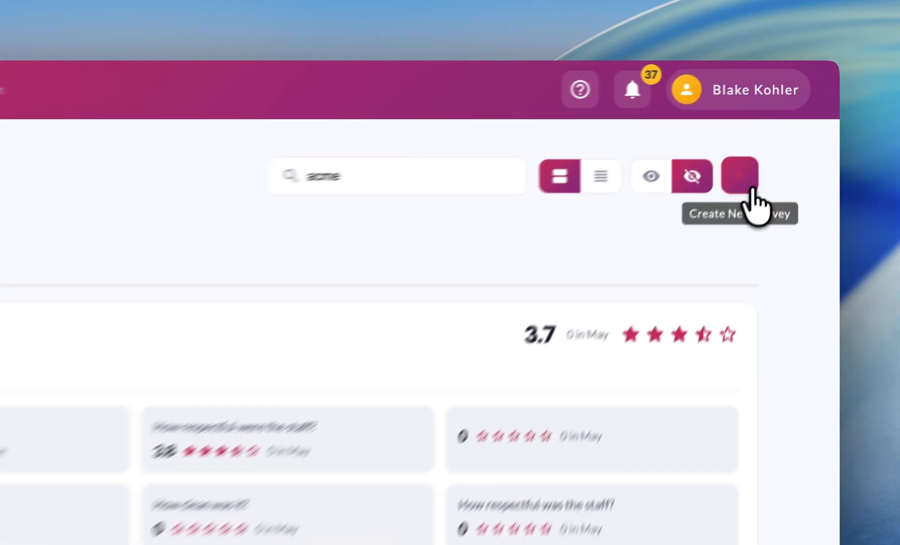
# Start a new survey from a template and choose Client Experience - Template.
pyautogui.click(786, 127)
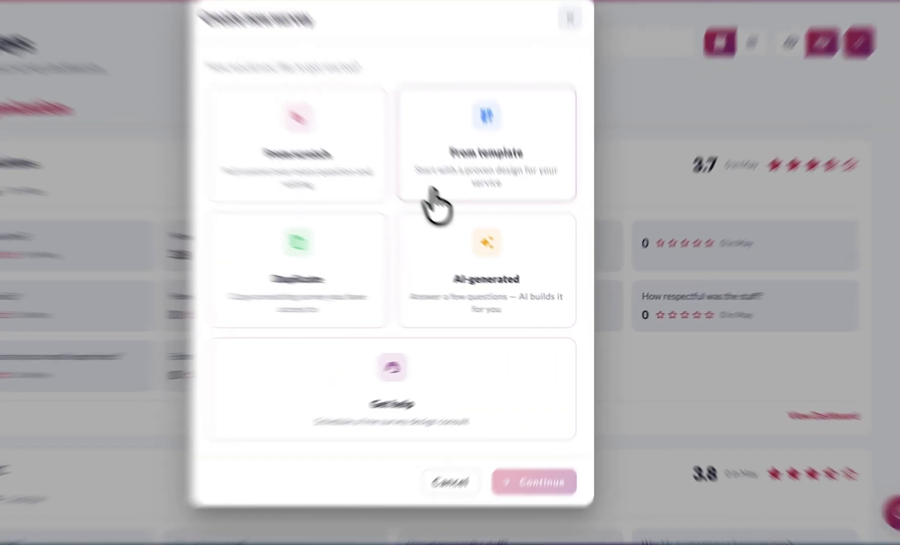
pyautogui.click(478, 231)
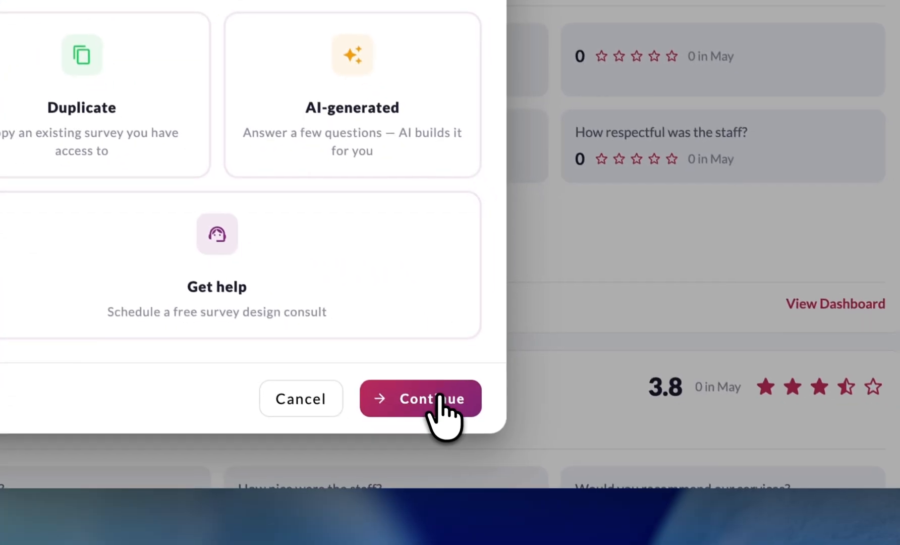
pyautogui.click(525, 536)
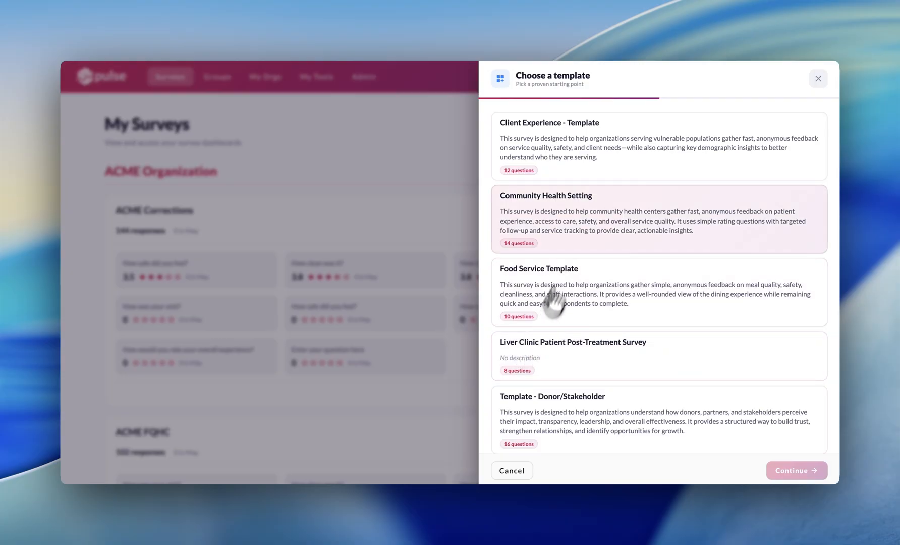
pyautogui.click(598, 173)
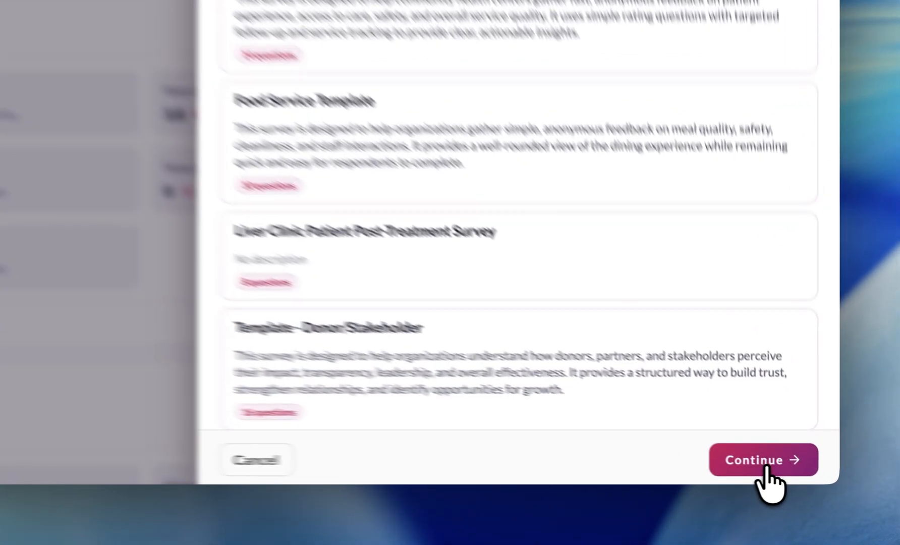
pyautogui.click(797, 470)
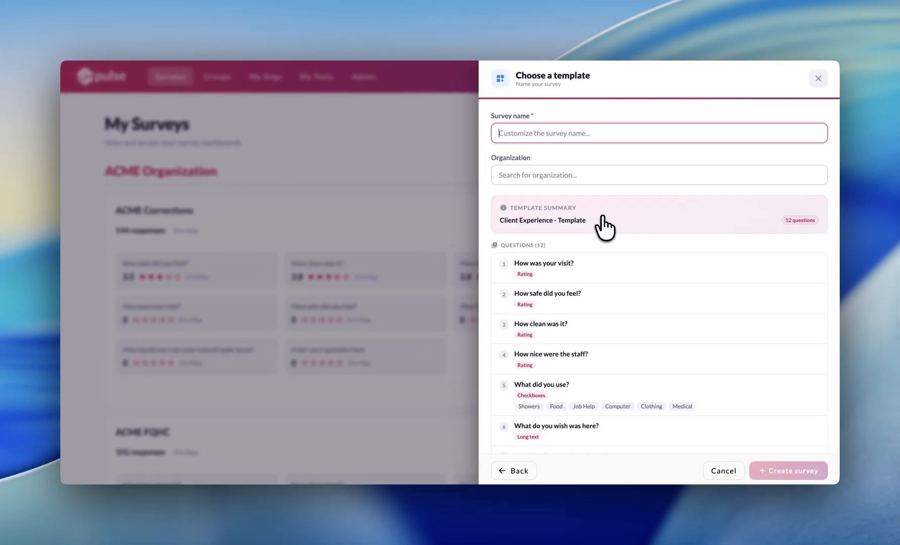
# Name the survey "My new test survey" and assign it to the Pulse For Good organization.
pyautogui.write('My new test survey')
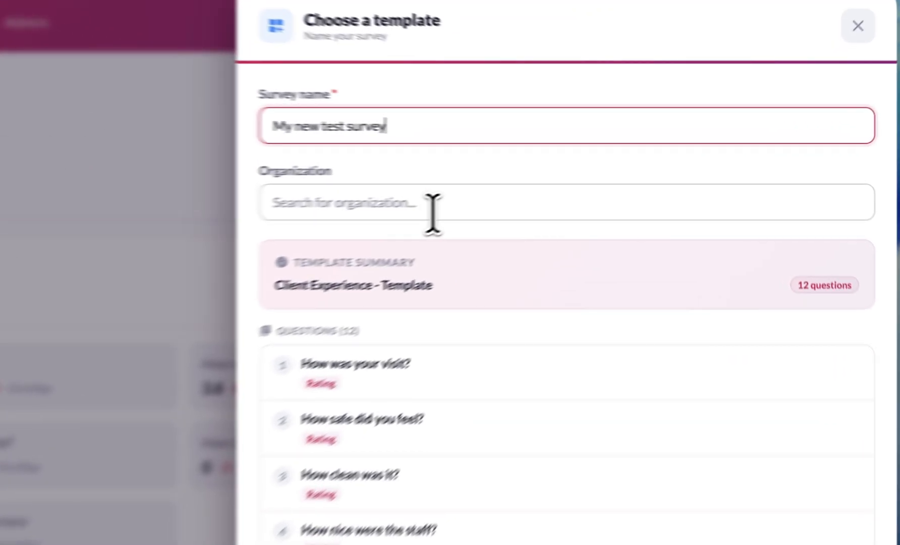
pyautogui.click(586, 180)
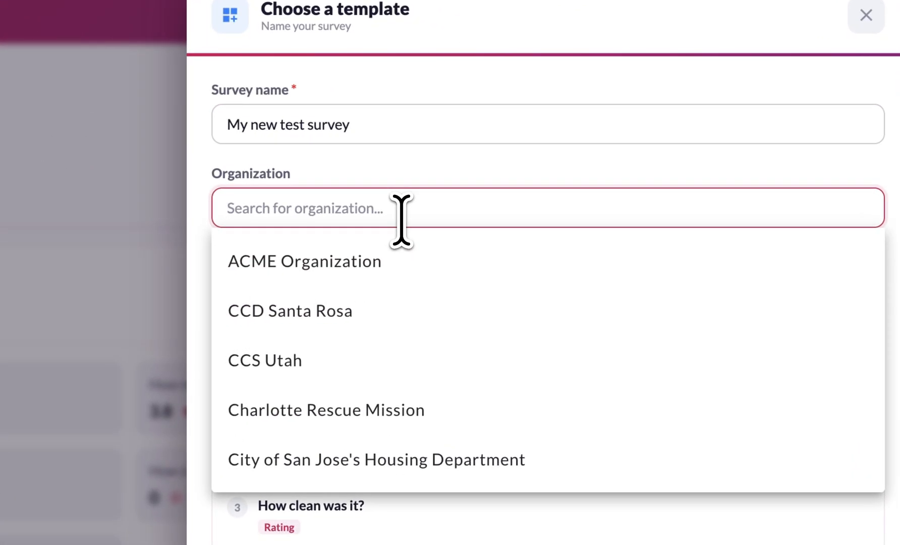
pyautogui.write('Pulse')
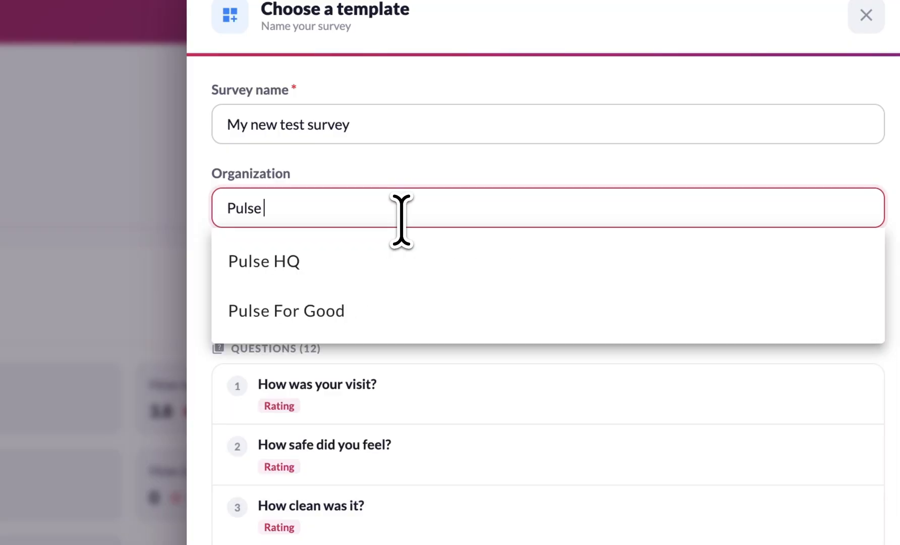
pyautogui.click(371, 309)
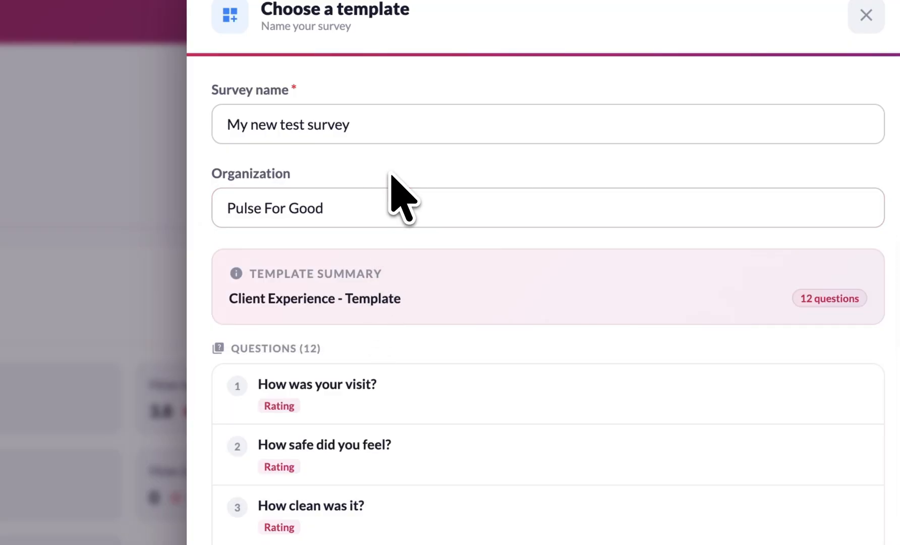
# Review the template's question list and create the survey.
pyautogui.scroll(-2, 514, 363)
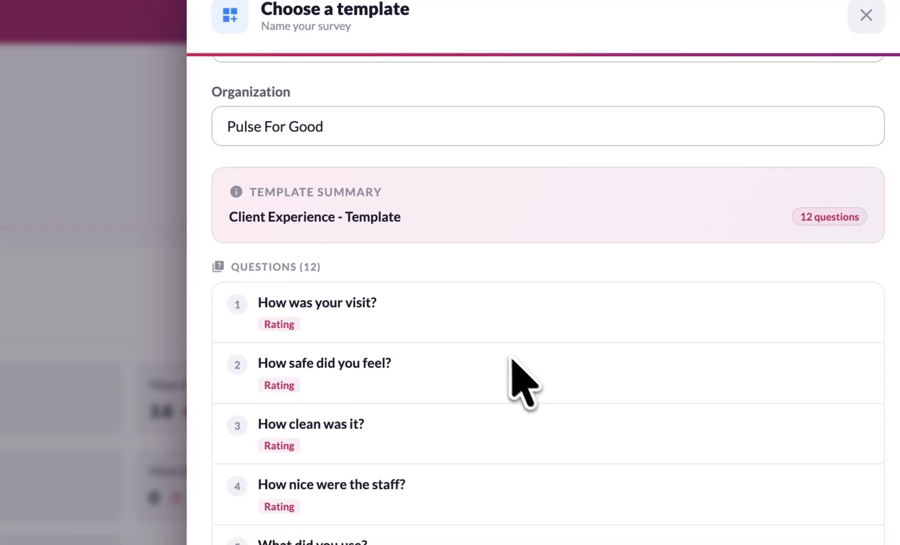
pyautogui.scroll(2, 515, 361)
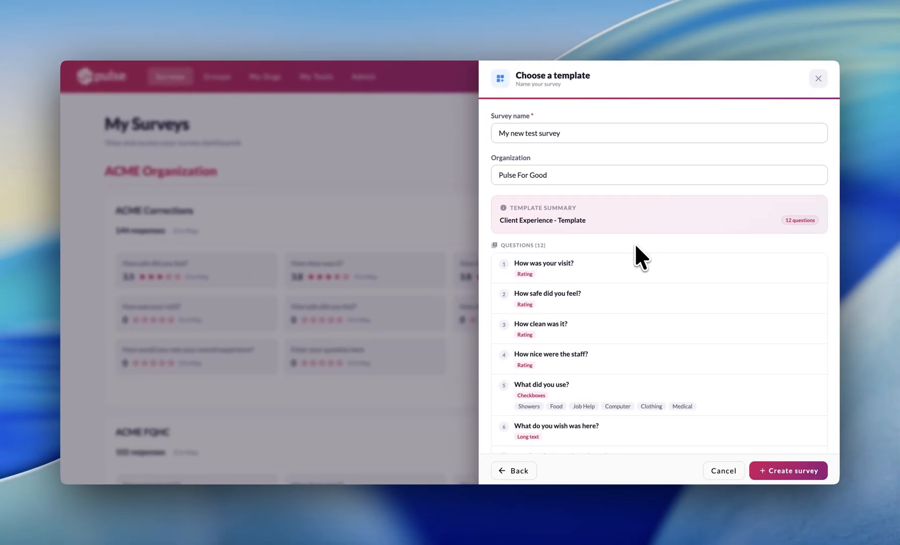
pyautogui.scroll(-1, 636, 245)
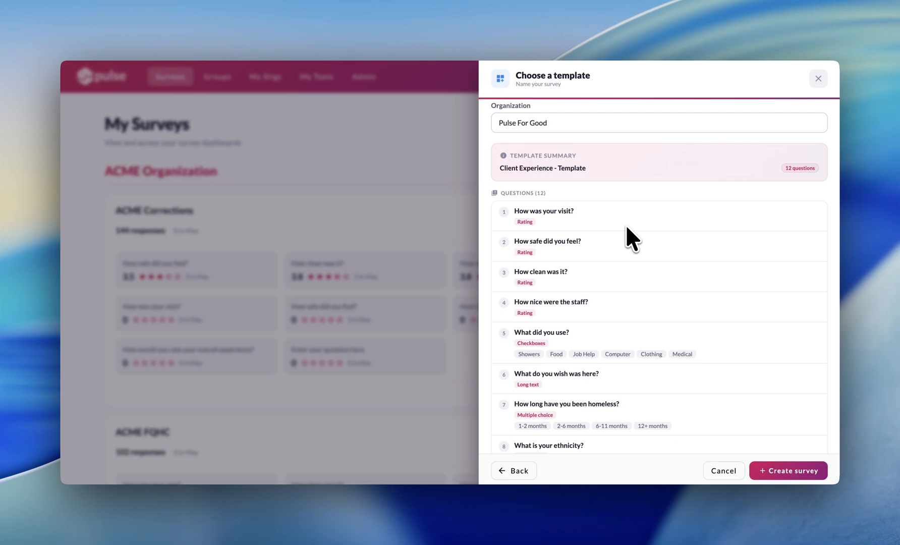
pyautogui.scroll(-2, 627, 227)
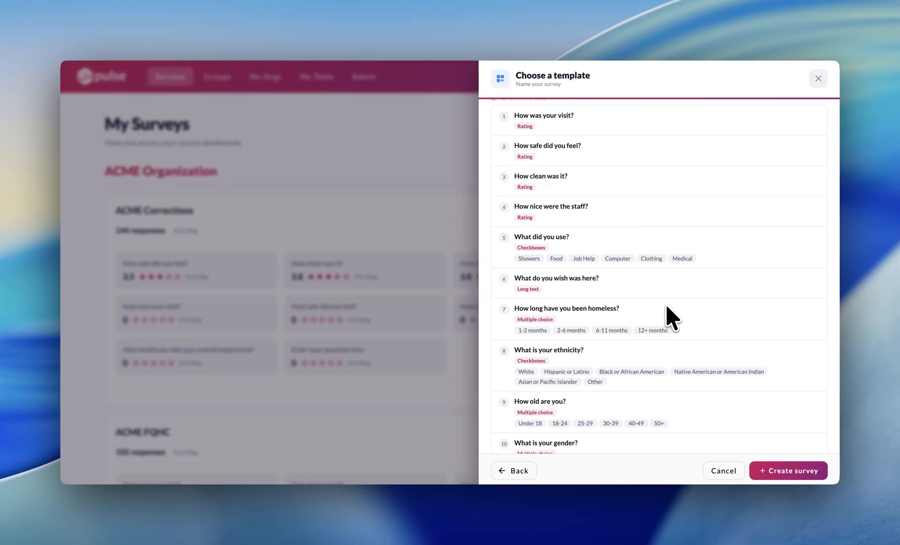
pyautogui.scroll(-1, 666, 305)
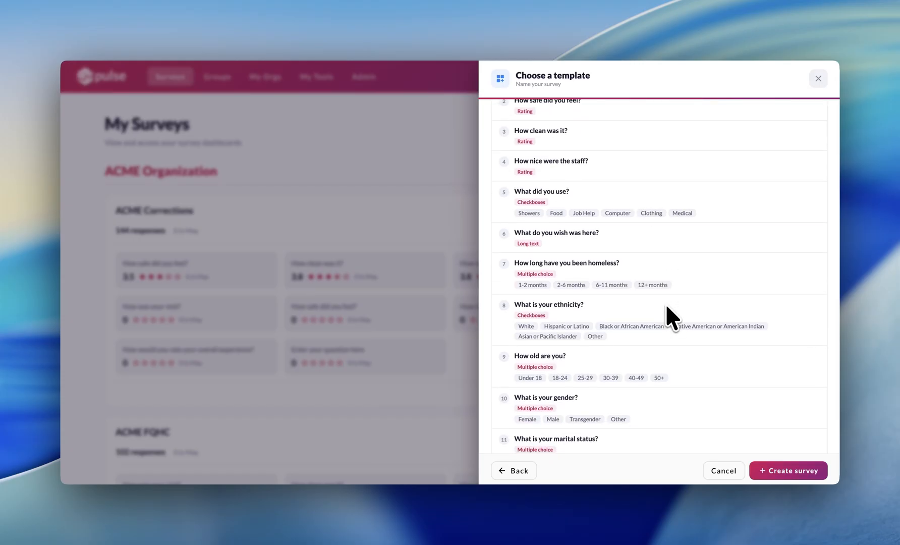
pyautogui.scroll(-1, 666, 305)
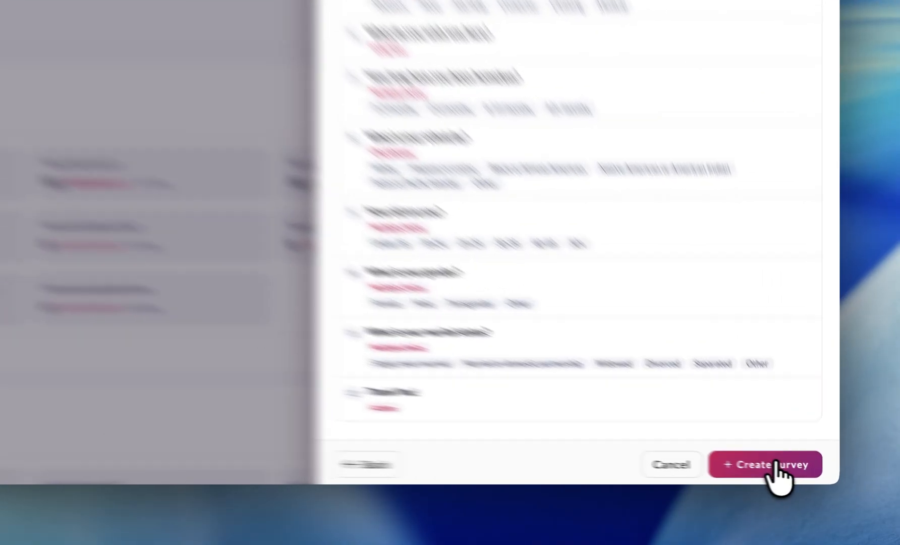
pyautogui.click(777, 470)
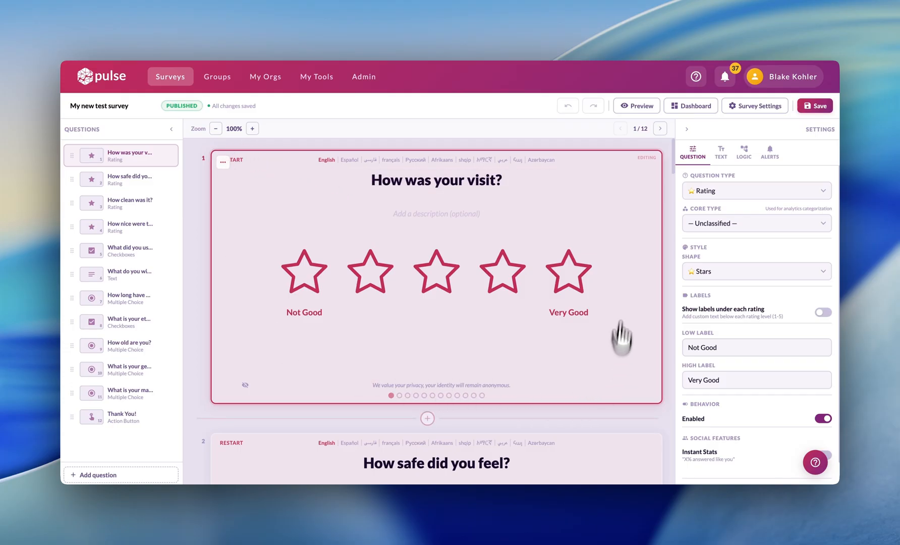
# Look through the new survey's questions and change the first question's title to "How was your stay?".
pyautogui.scroll(-20, 599, 372)
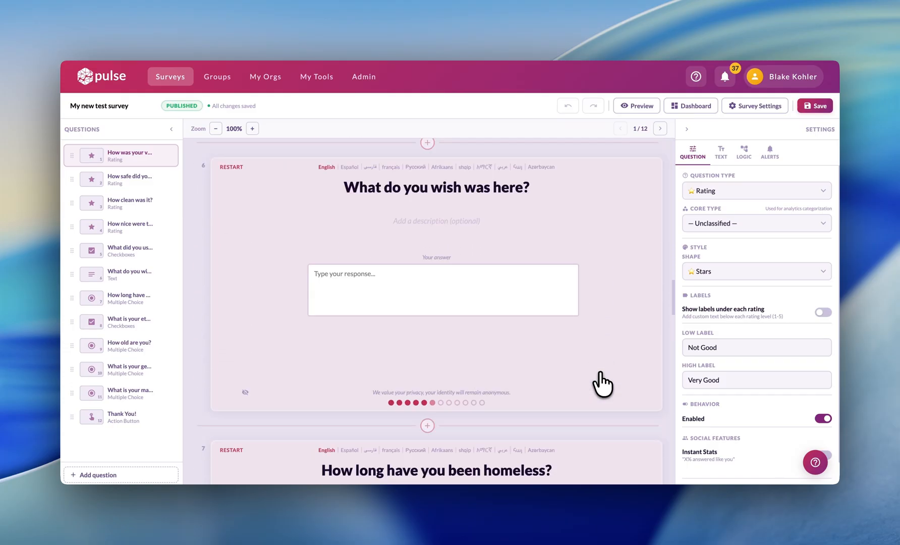
pyautogui.scroll(-15, 602, 385)
pyautogui.scroll(20, 602, 384)
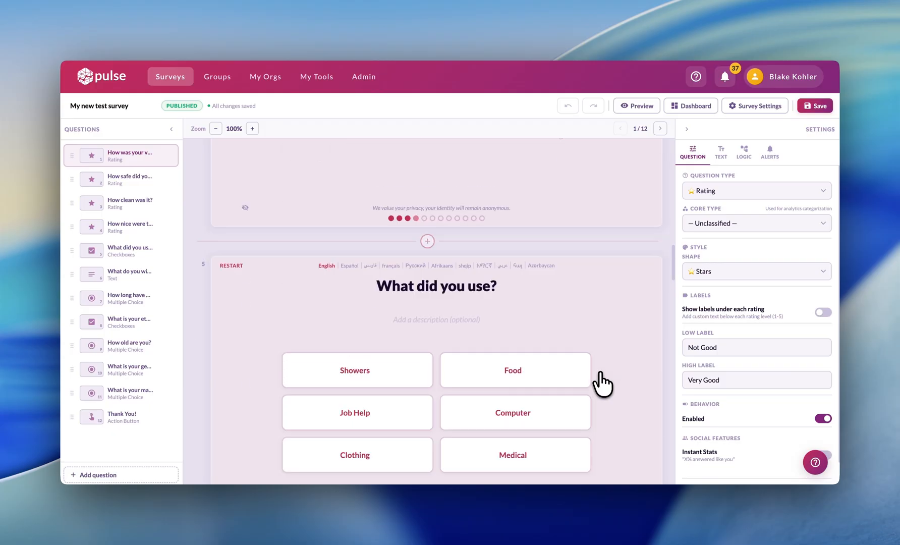
pyautogui.scroll(20, 602, 385)
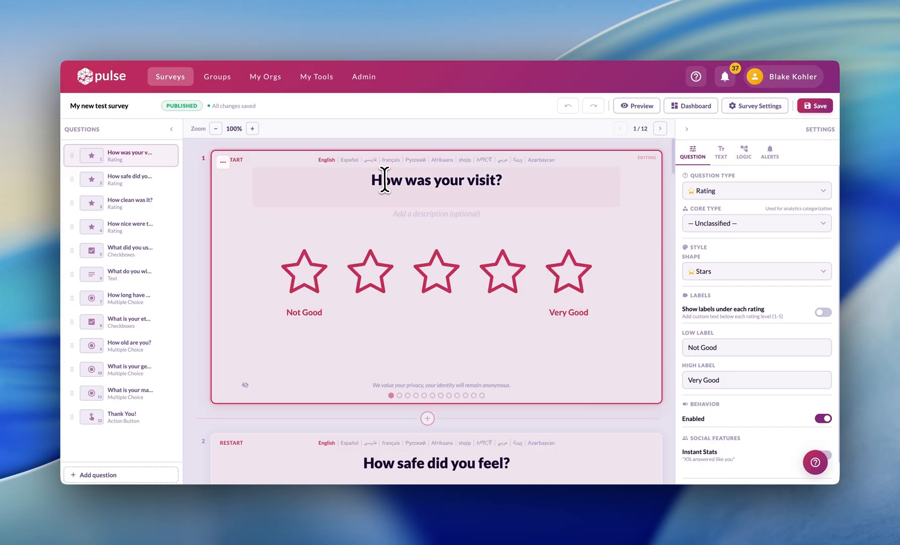
pyautogui.click(497, 180)
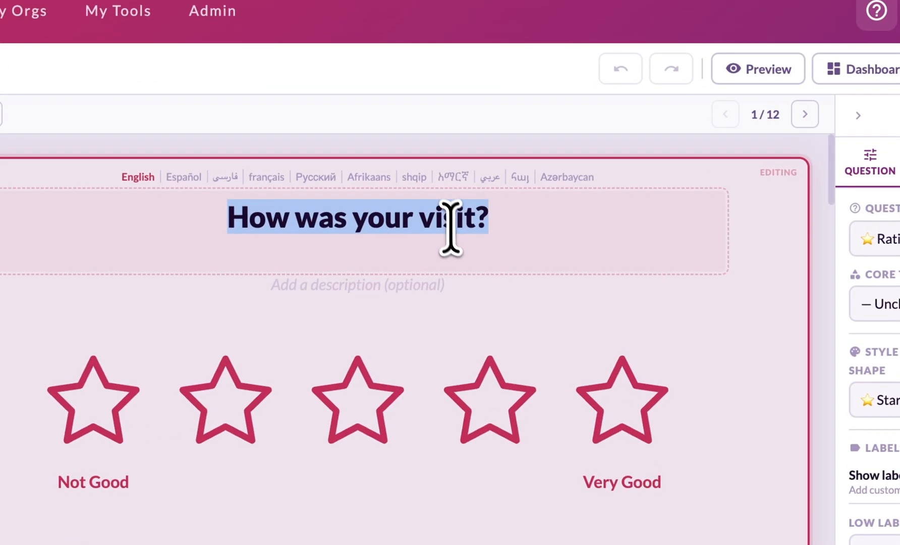
pyautogui.click(481, 181)
pyautogui.doubleClick(446, 217)
pyautogui.write('stay')
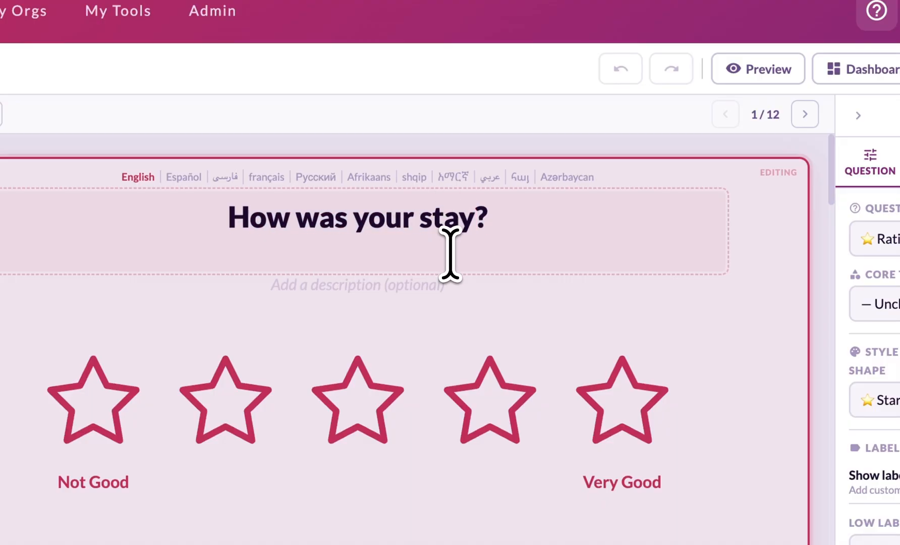
# Add the description "How was last nights stay at this facility" to the first question, and clear it again.
pyautogui.click(423, 292)
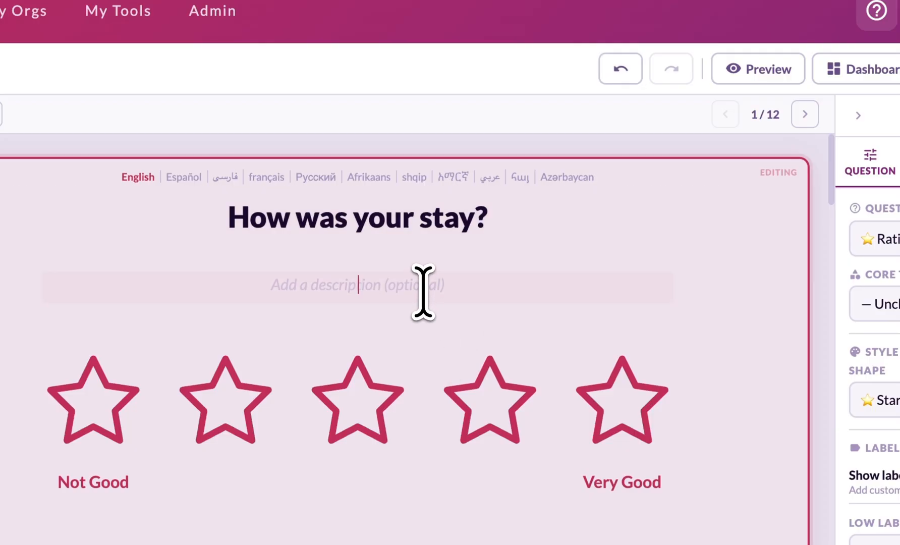
pyautogui.write('How was las')
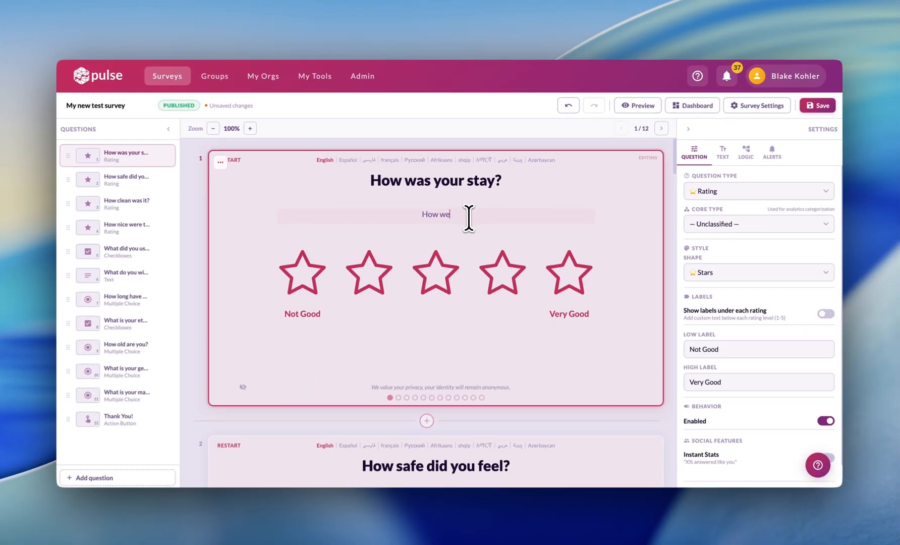
pyautogui.write('t nights stay')
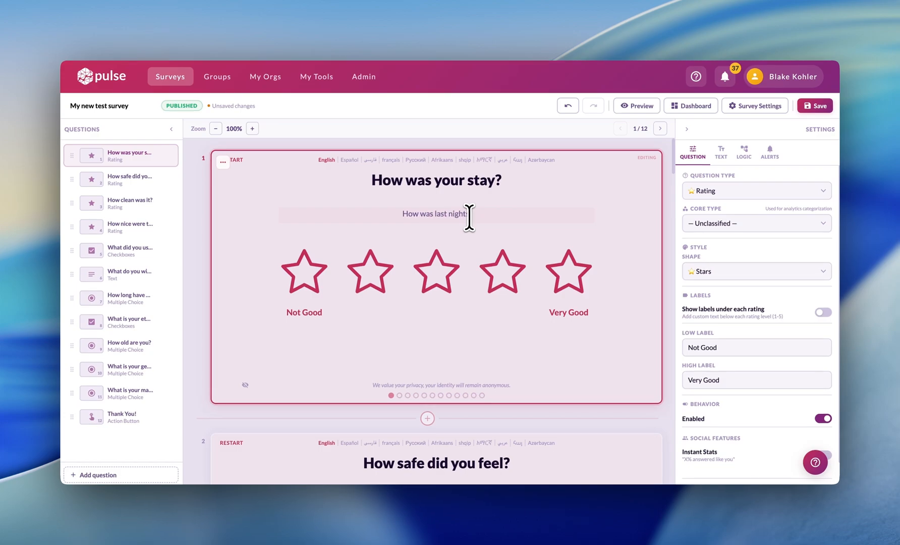
pyautogui.write(' at this facility')
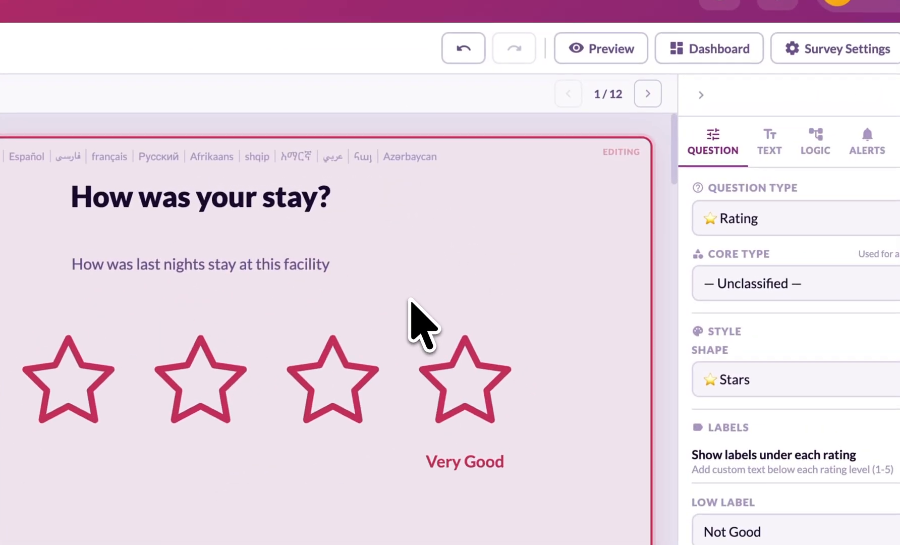
pyautogui.tripleClick(327, 278)
pyautogui.press('BackSpace')
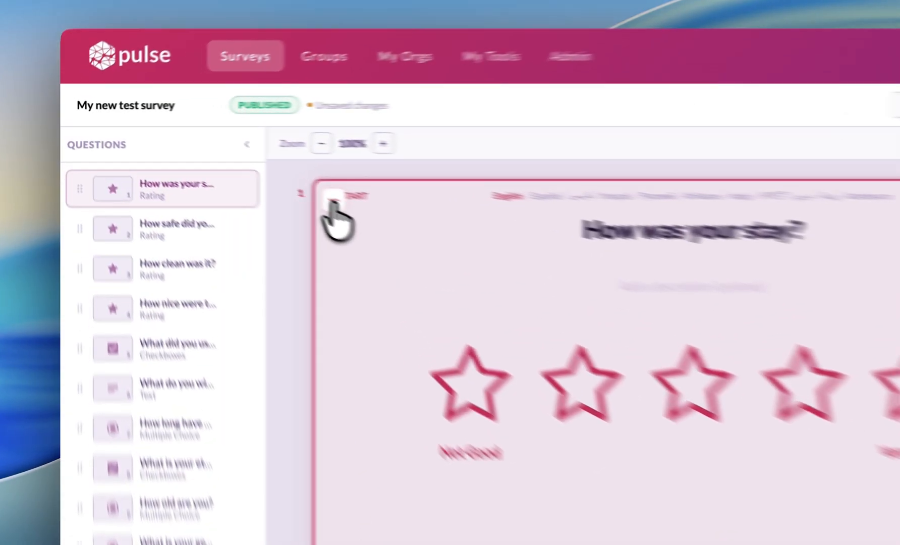
pyautogui.click(223, 162)
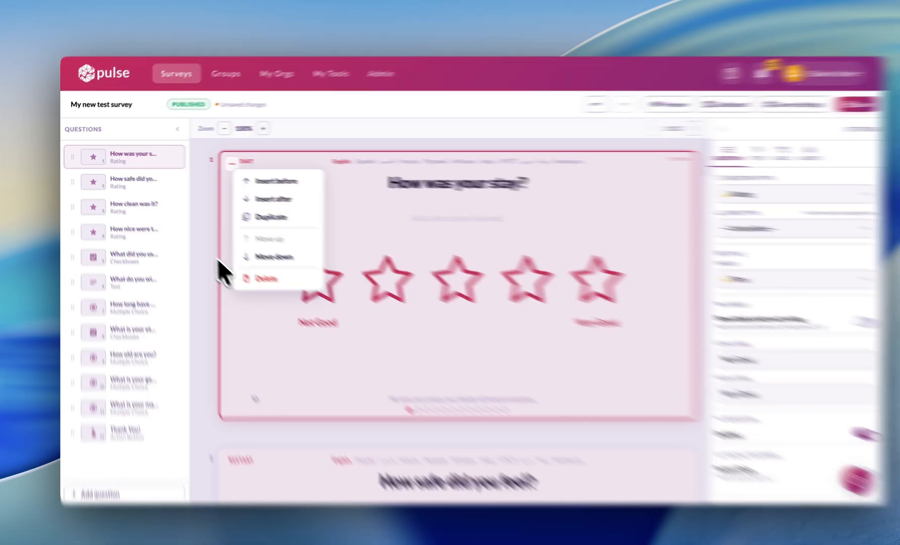
pyautogui.click(199, 262)
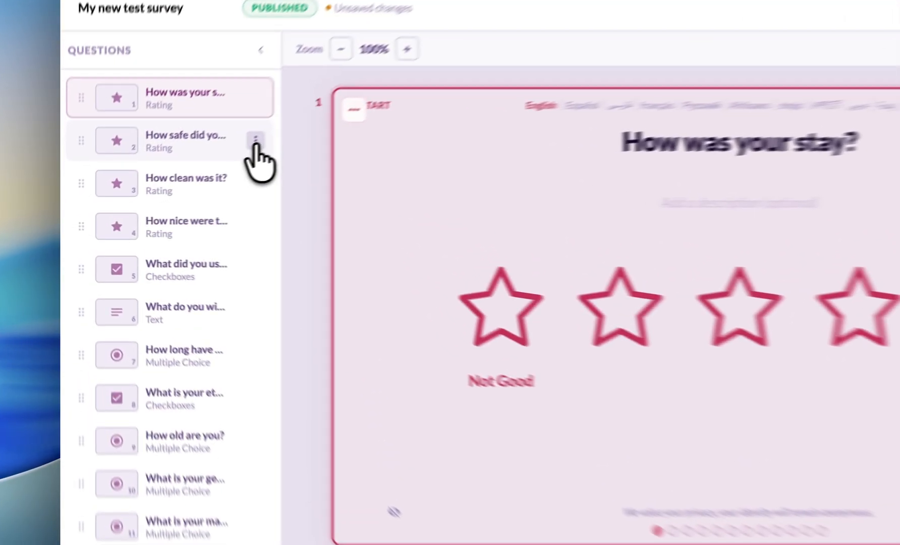
pyautogui.click(169, 180)
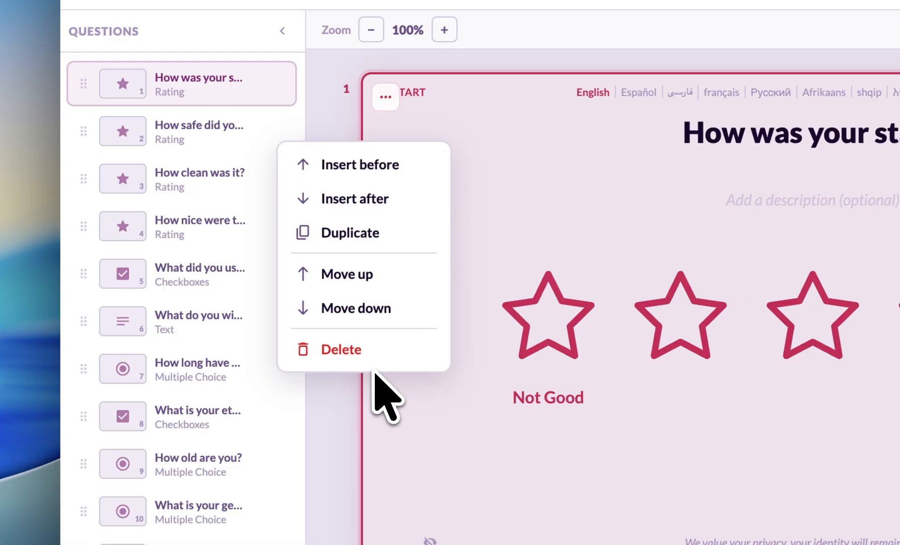
pyautogui.click(343, 410)
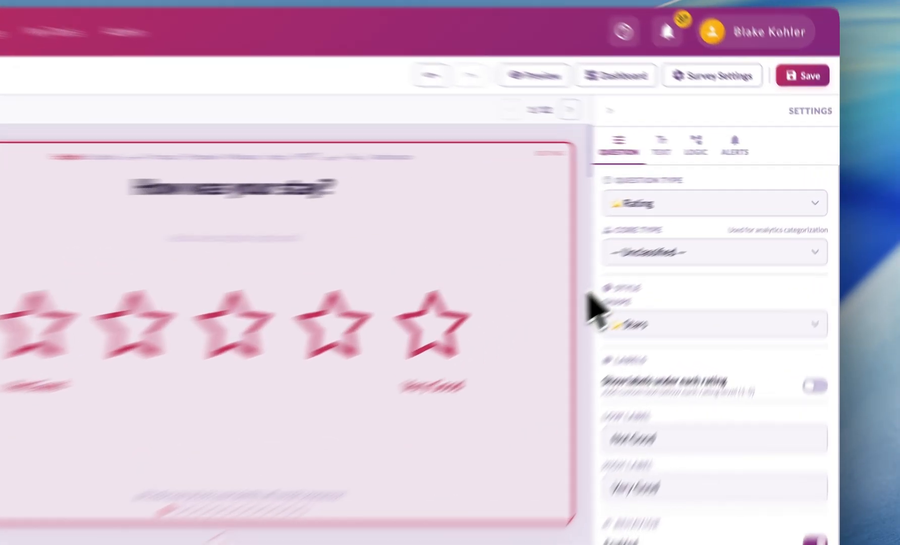
# Classify the first question's core type as Overall Satisfaction, keeping its question type as Rating.
pyautogui.click(672, 247)
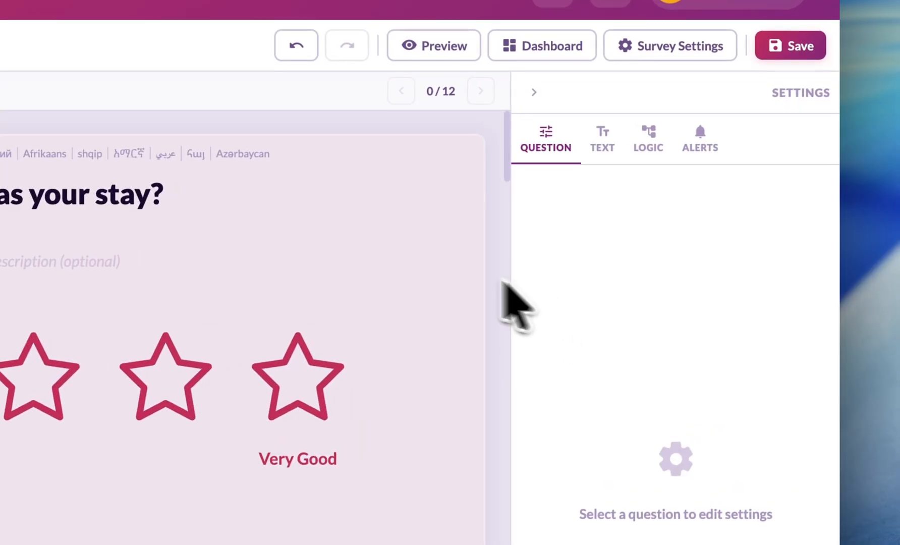
pyautogui.click(444, 268)
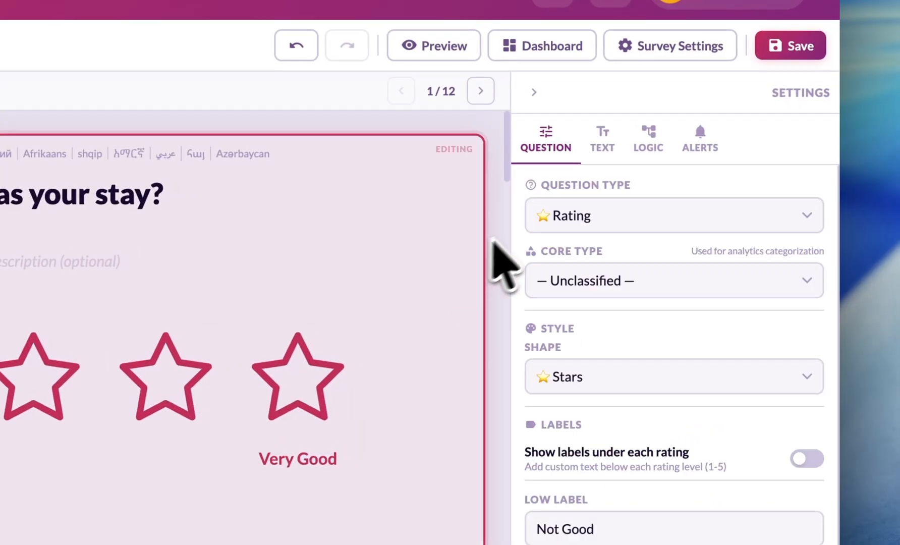
pyautogui.click(631, 217)
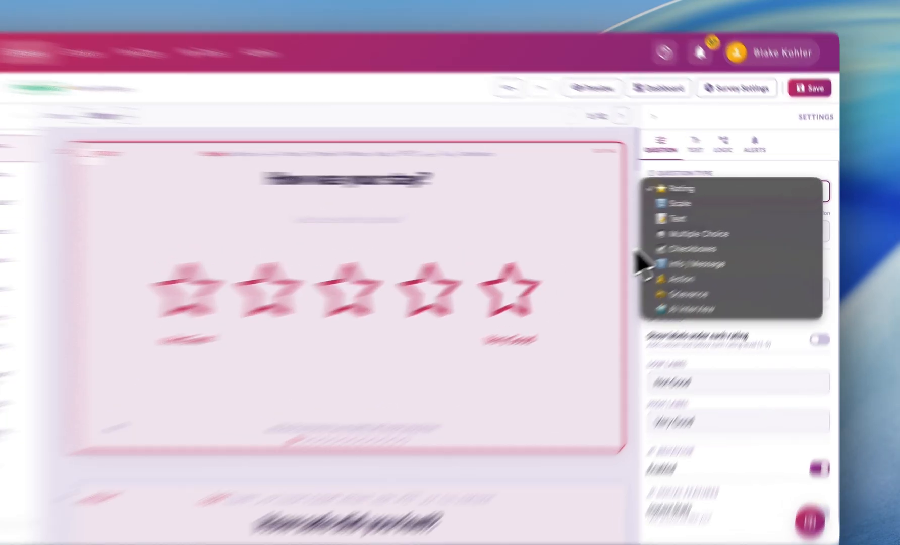
pyautogui.press('Escape')
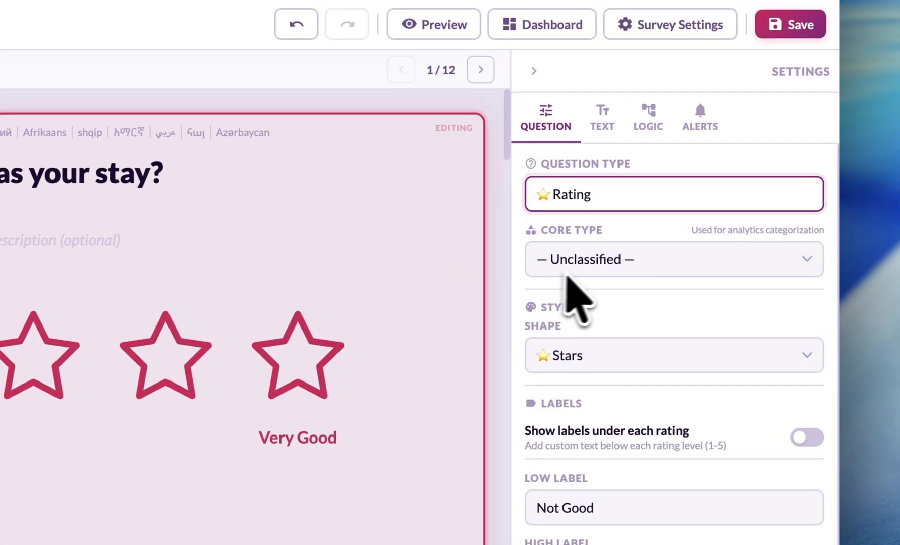
pyautogui.click(625, 265)
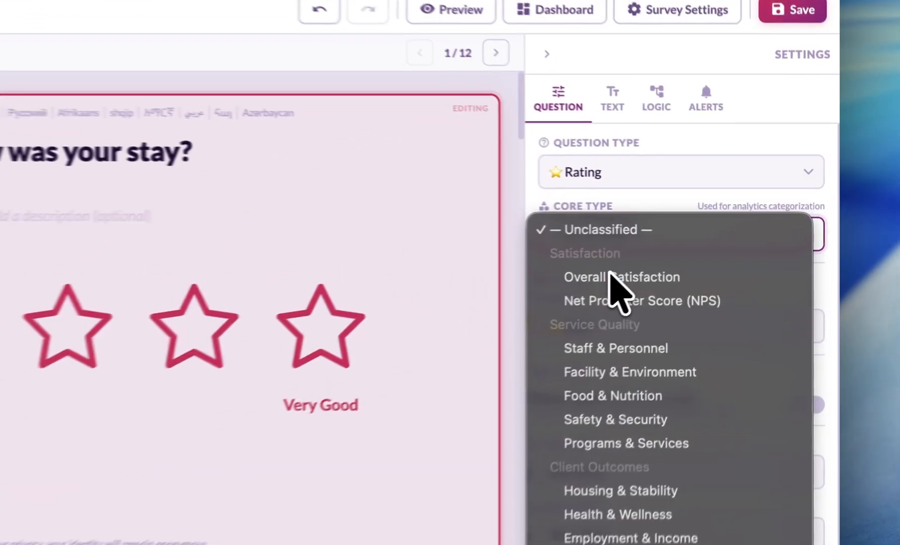
pyautogui.click(724, 245)
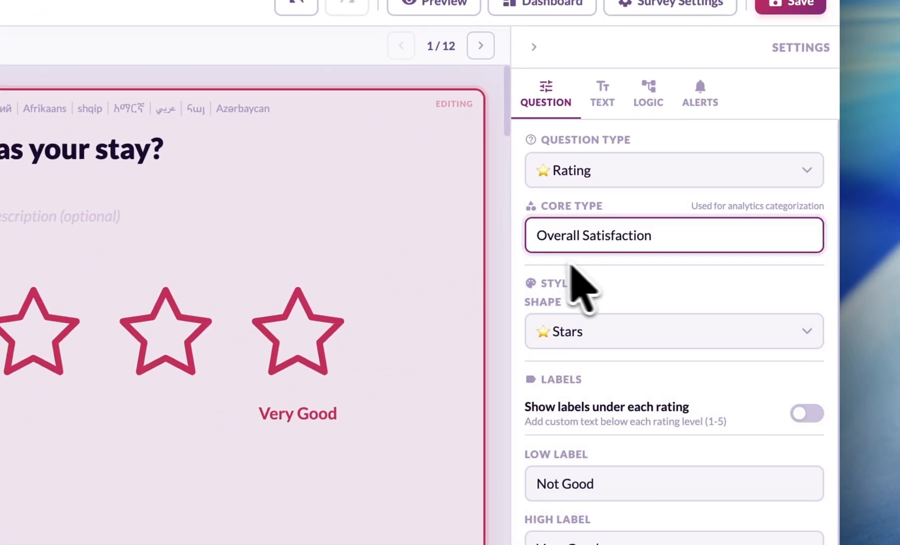
pyautogui.click(502, 269)
pyautogui.click(416, 222)
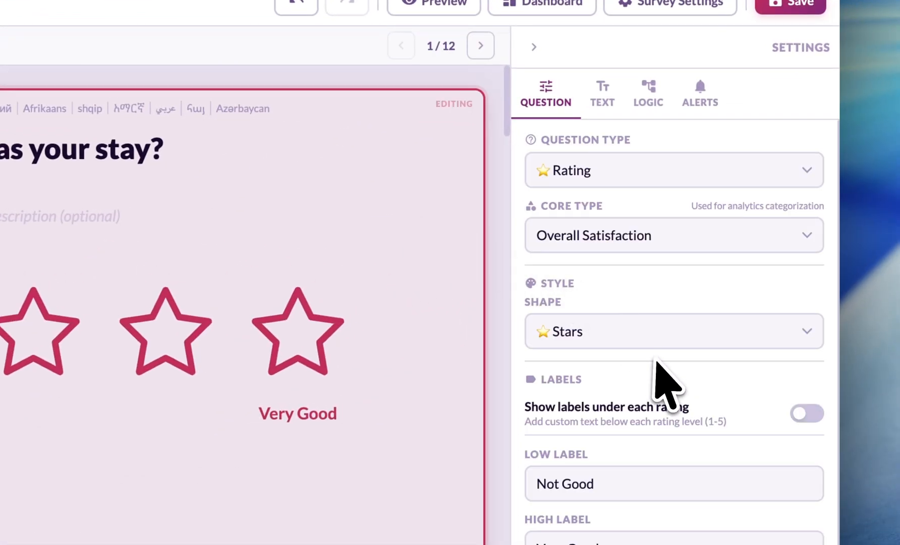
# Try the Hearts and Squares shapes for the first question's rating, and set the shape to Hearts.
pyautogui.click(673, 331)
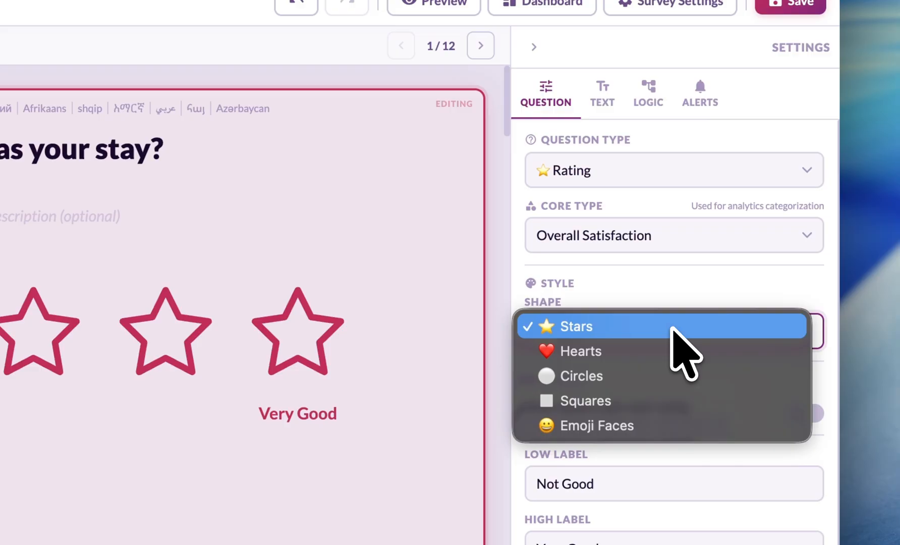
pyautogui.click(678, 352)
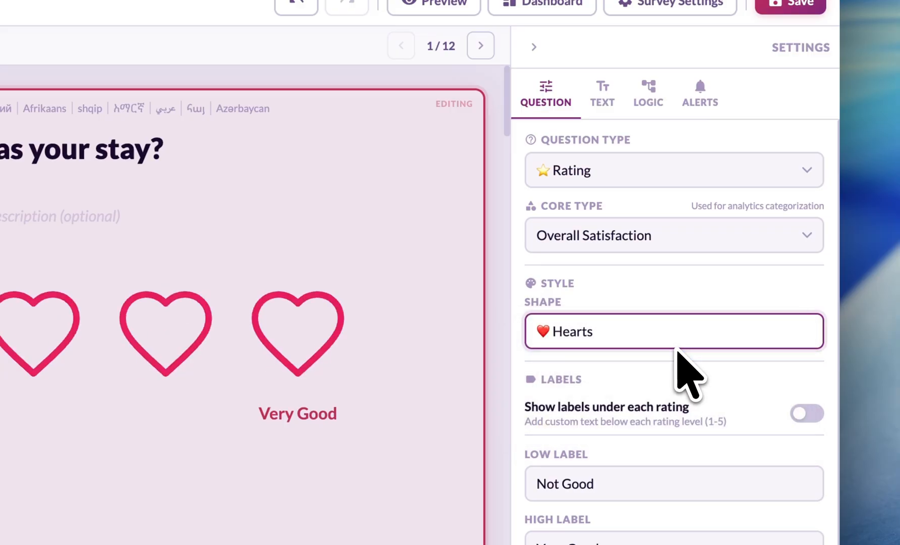
pyautogui.click(678, 347)
pyautogui.click(672, 374)
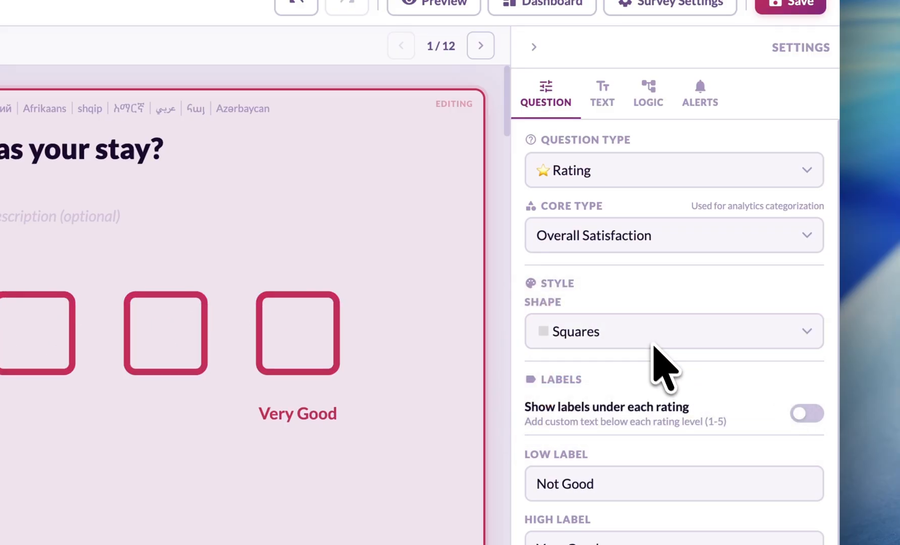
pyautogui.click(650, 338)
pyautogui.click(616, 282)
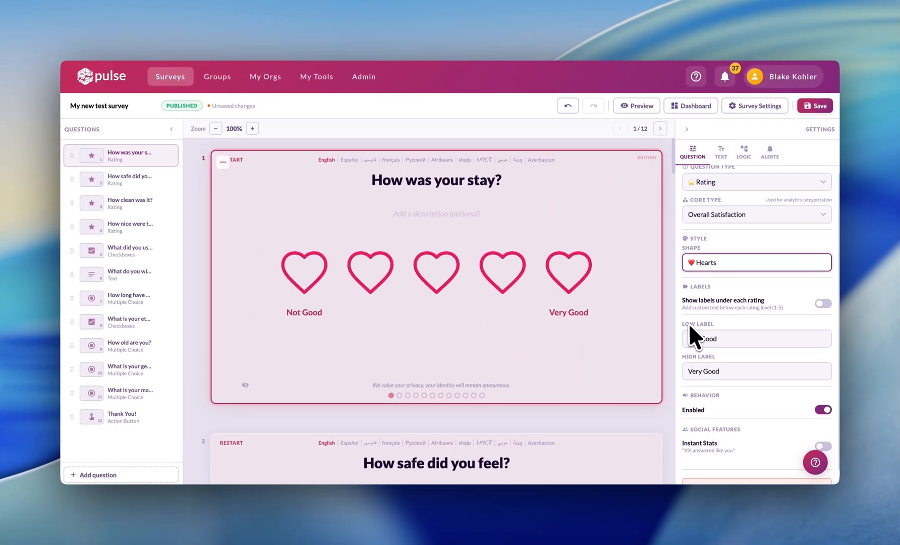
# Set the first question's low label to "Reallly bad".
pyautogui.scroll(-1, 545, 460)
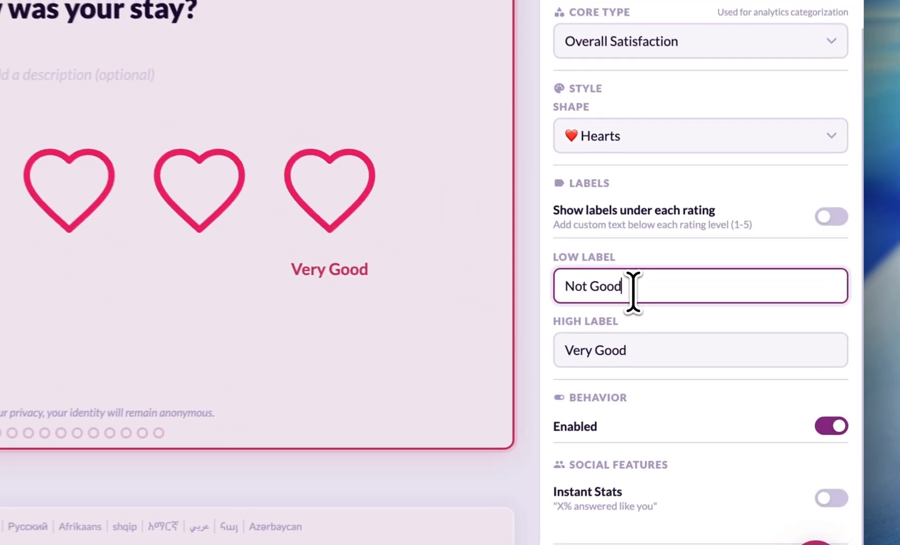
pyautogui.tripleClick(722, 323)
pyautogui.write('Reallly bad')
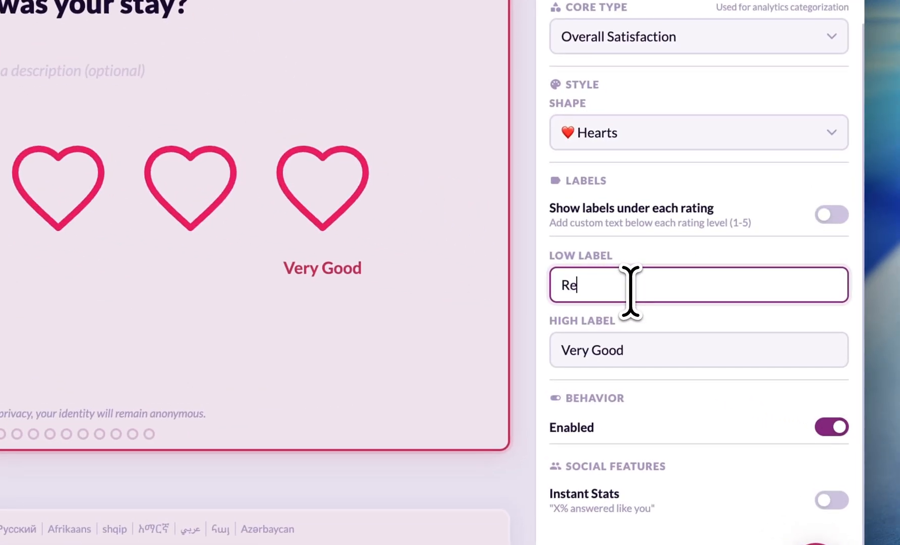
pyautogui.press('Left')
pyautogui.press('Left')
pyautogui.press('Left')
pyautogui.press('Left')
pyautogui.press('Left')
pyautogui.press('BackSpace')
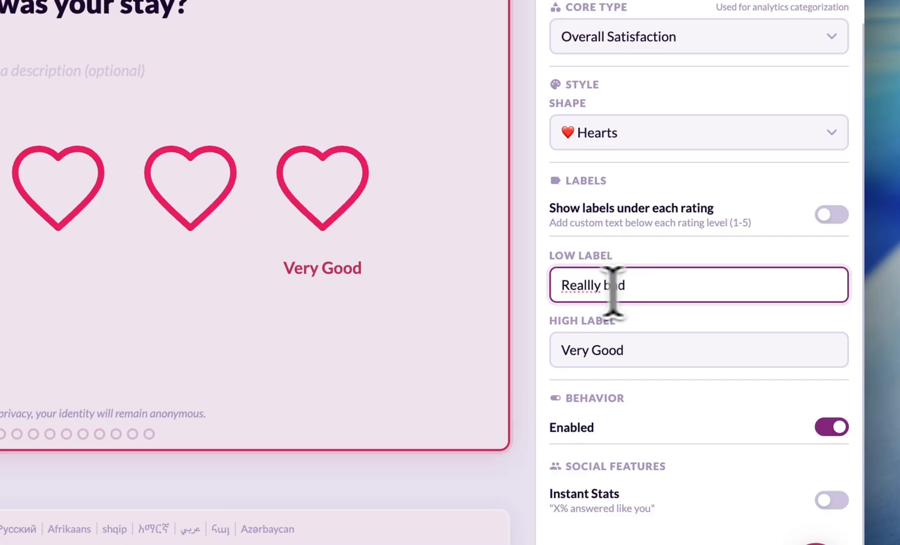
pyautogui.click(525, 291)
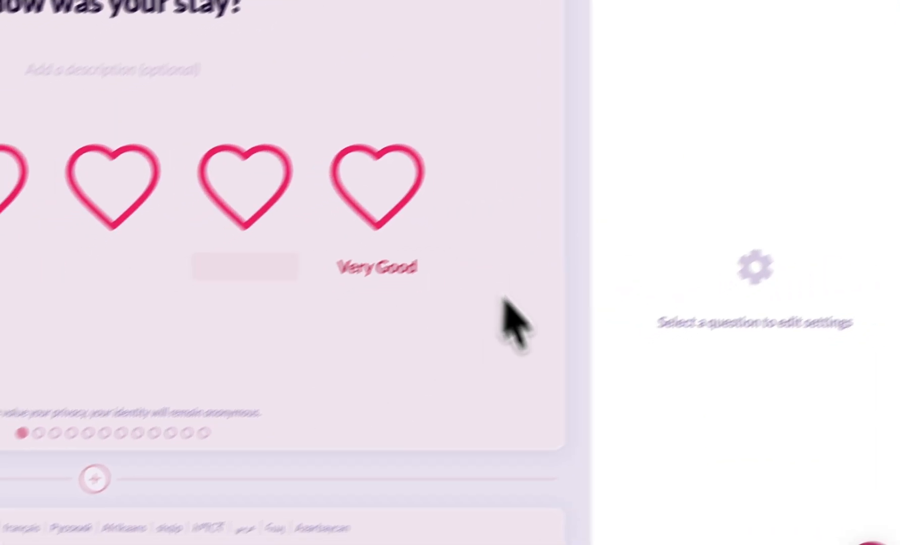
pyautogui.click(859, 374)
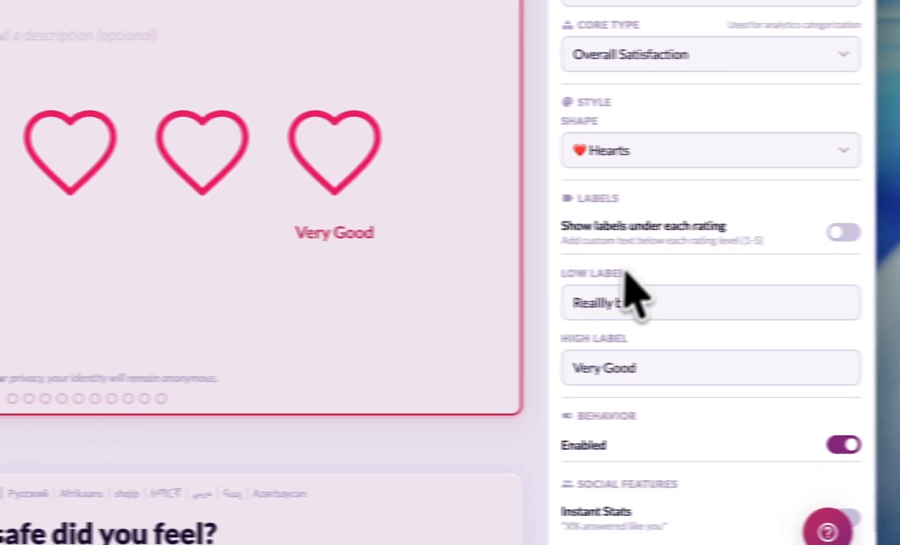
# Enable labels under each rating and label the one-star and two-star levels "Very bad" and "Really not good".
pyautogui.scroll(-2, 628, 384)
pyautogui.click(806, 179)
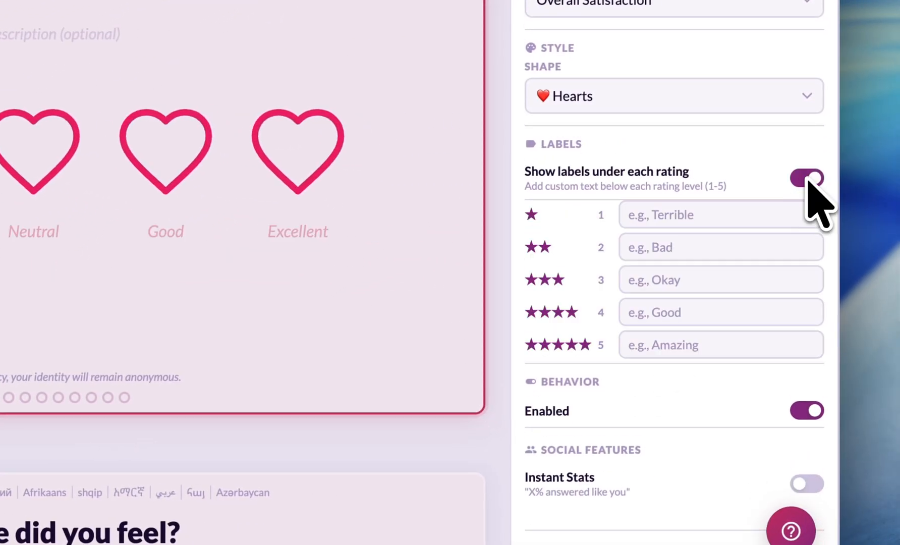
pyautogui.click(660, 225)
pyautogui.write('Very bad')
pyautogui.click(677, 241)
pyautogui.write('Really not good')
pyautogui.press('Tab')
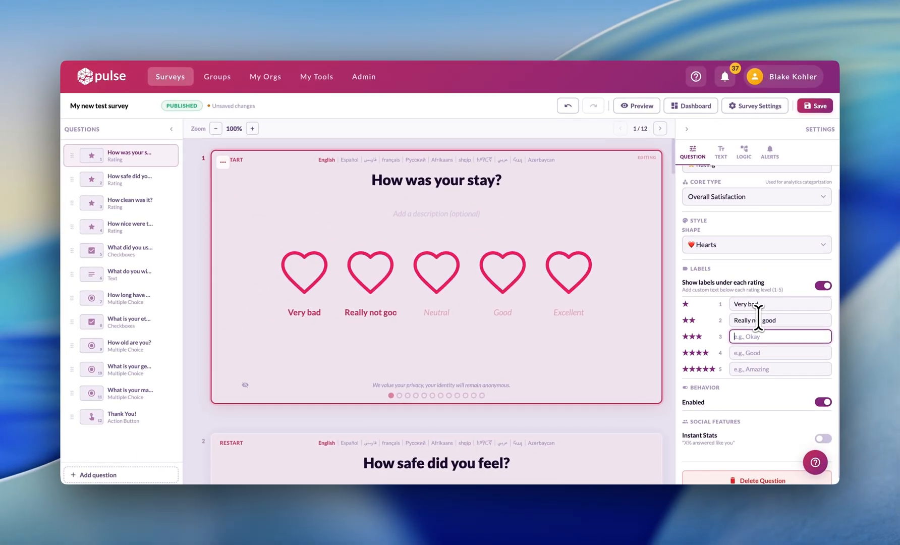
# Label the three-, four- and five-star levels "Meh", "Good" and "Great".
pyautogui.write('Meh')
pyautogui.press('Tab')
pyautogui.write('Good')
pyautogui.press('Tab')
pyautogui.write('Gera')
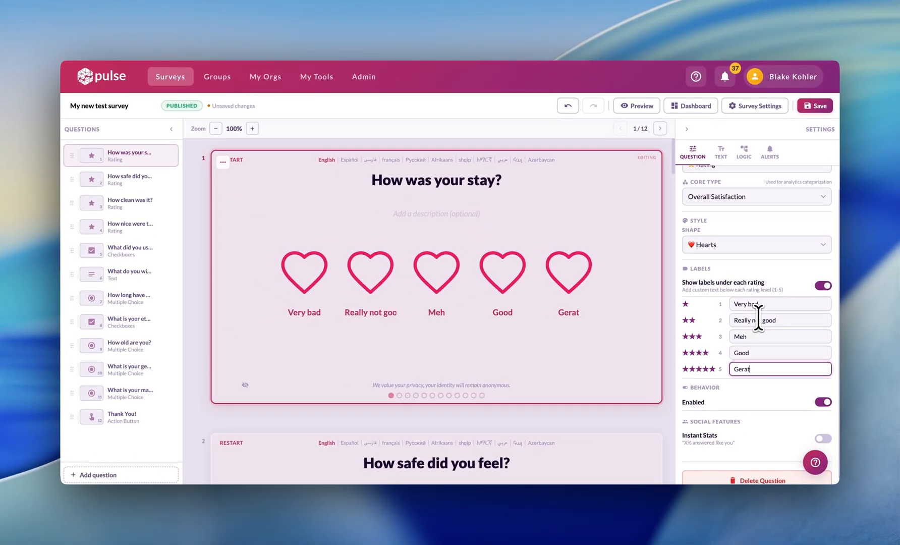
pyautogui.write('reat')
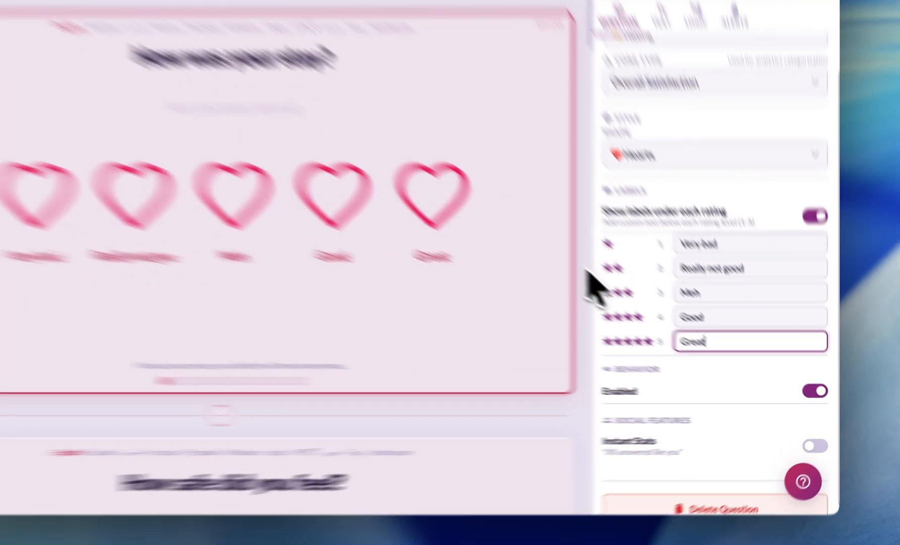
pyautogui.click(669, 320)
pyautogui.click(458, 213)
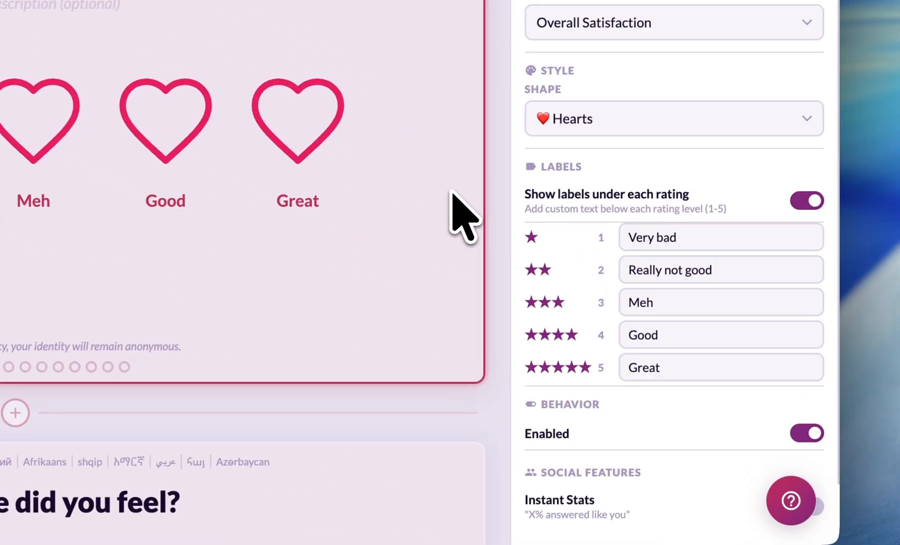
# Examine the first question's text settings, including its question text, description and translations such as Español.
pyautogui.scroll(-2, 655, 318)
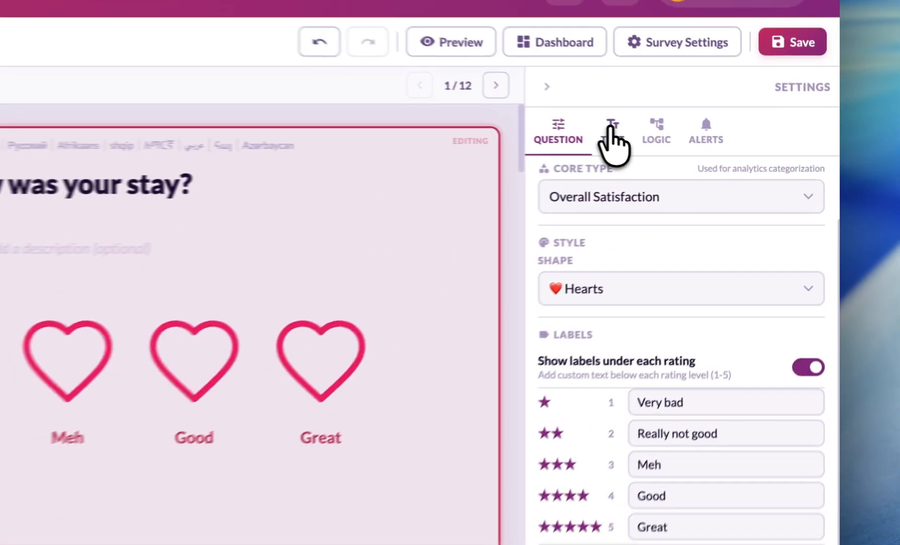
pyautogui.click(721, 148)
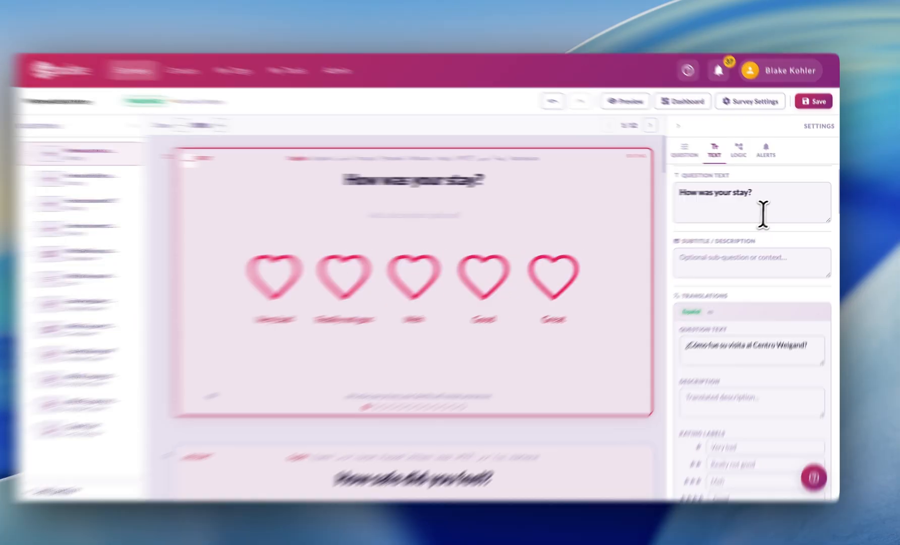
pyautogui.click(772, 199)
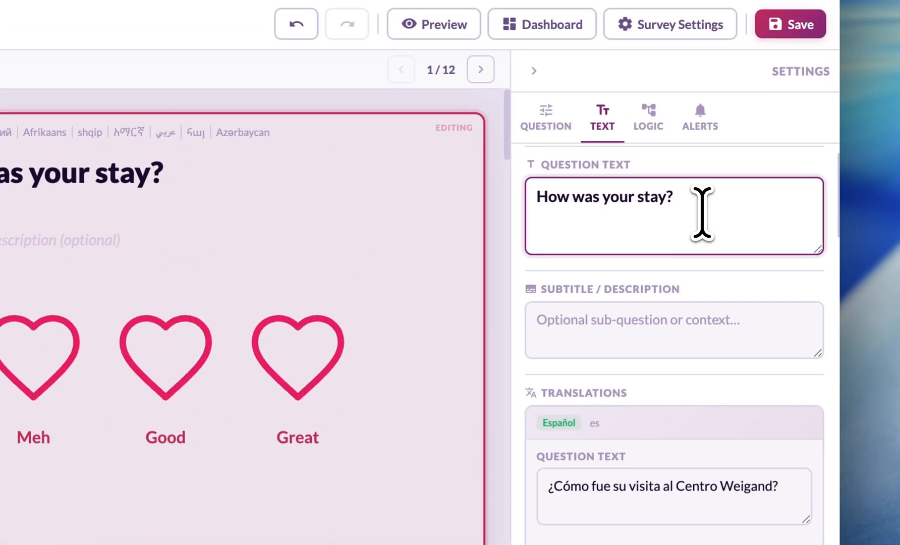
pyautogui.click(649, 330)
pyautogui.scroll(-5, 652, 351)
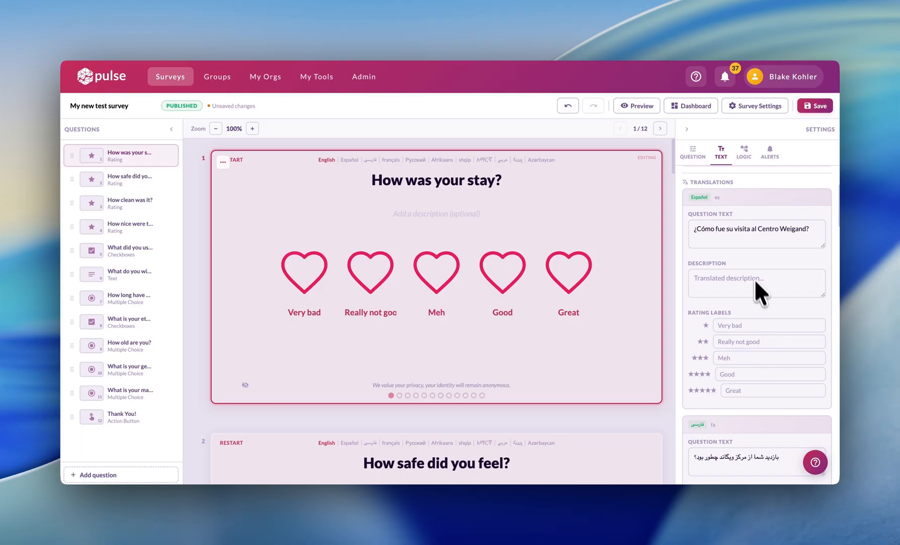
pyautogui.click(753, 244)
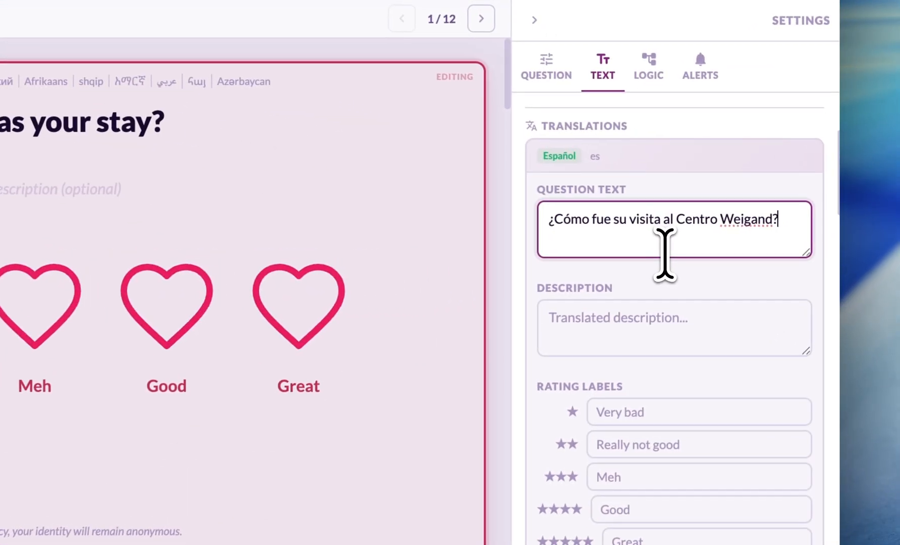
pyautogui.click(669, 221)
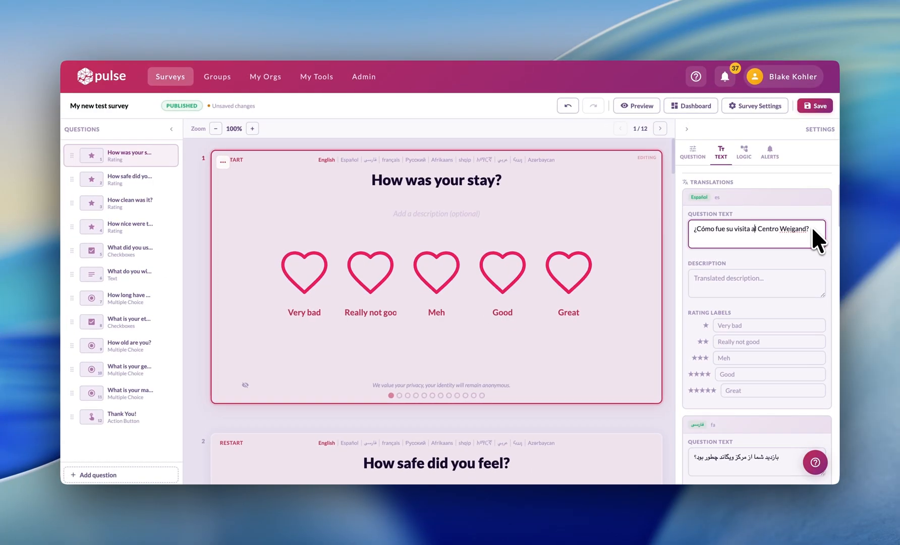
pyautogui.scroll(-7, 806, 316)
pyautogui.scroll(10, 806, 316)
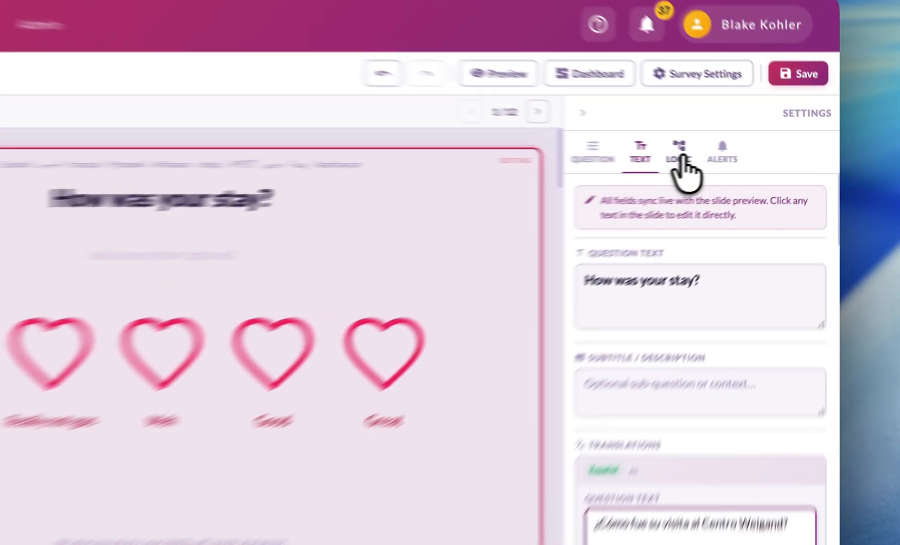
# Add a follow-up condition that shows "What do you wish was here?" when the rating is Three stars or below.
pyautogui.click(744, 152)
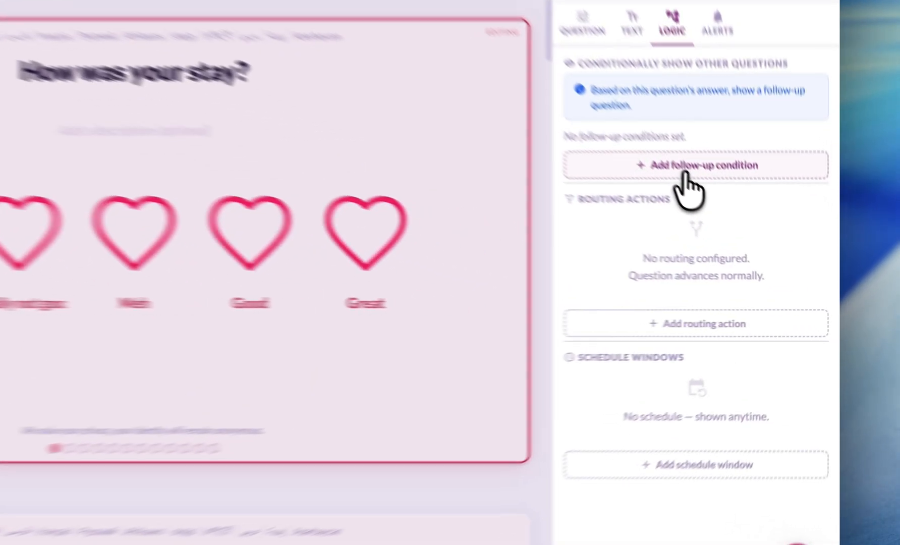
pyautogui.click(764, 234)
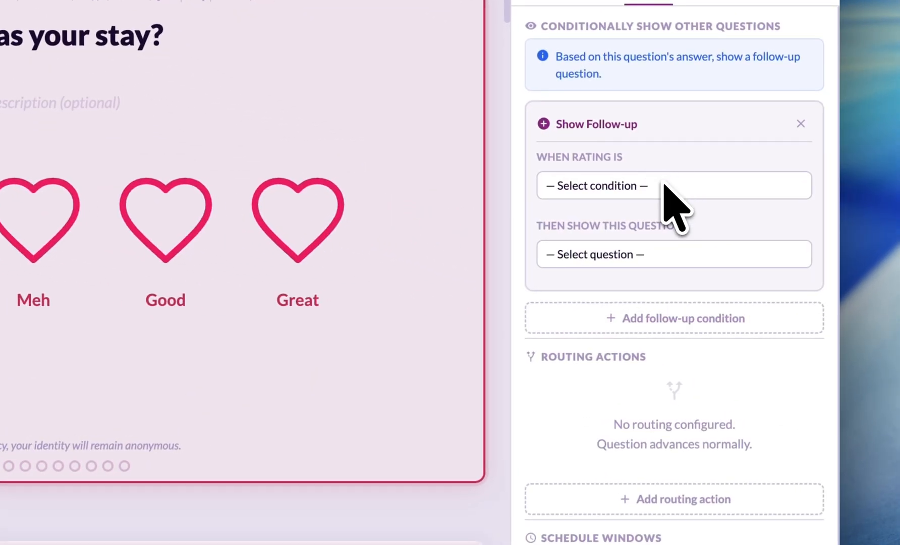
pyautogui.click(664, 185)
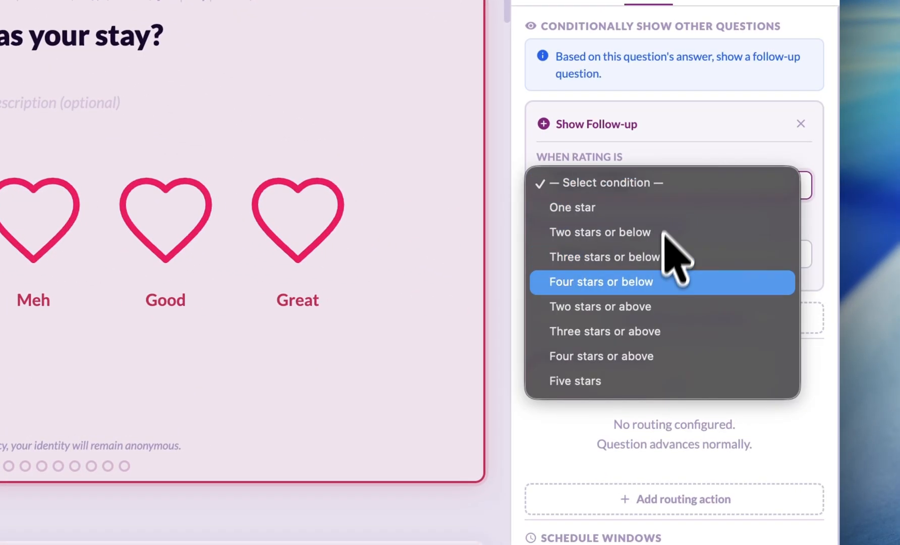
pyautogui.click(660, 258)
pyautogui.click(646, 254)
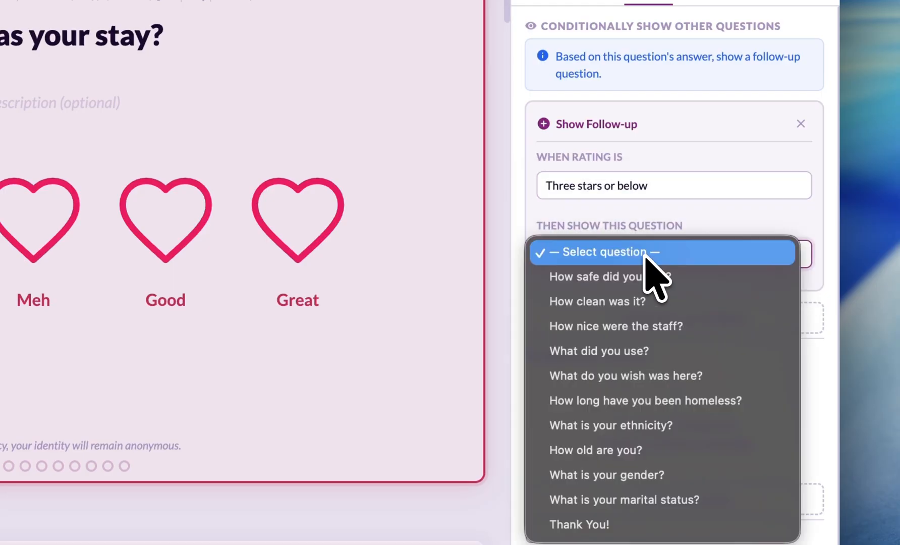
pyautogui.click(689, 404)
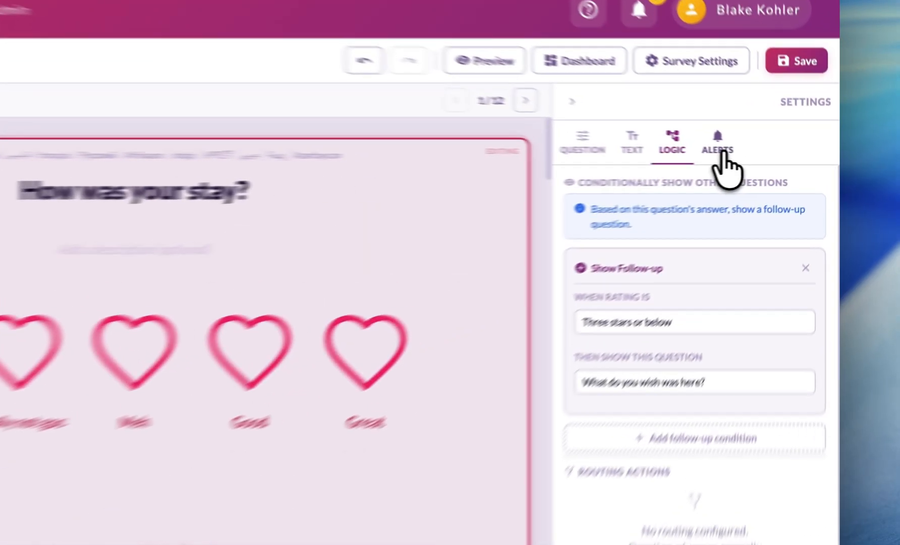
# Check the first question's alert settings and open the survey-wide settings.
pyautogui.click(725, 153)
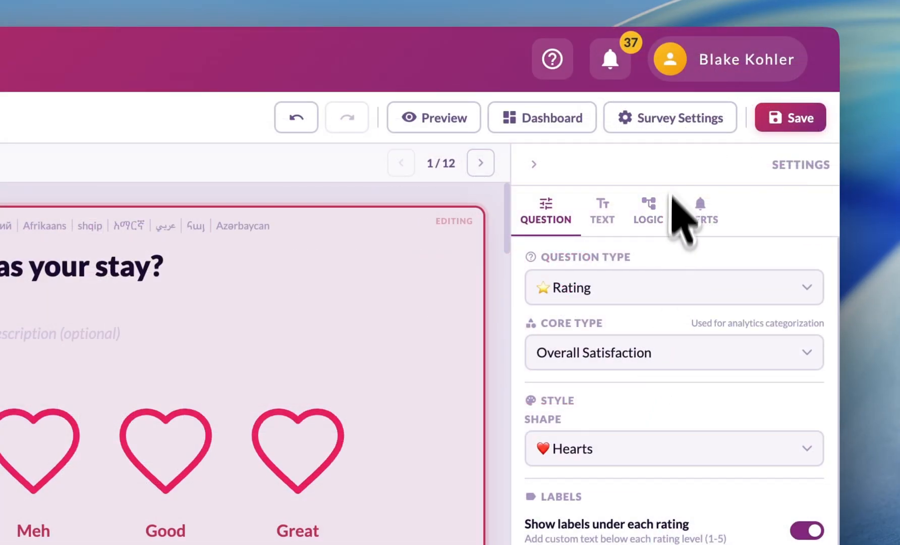
pyautogui.click(680, 126)
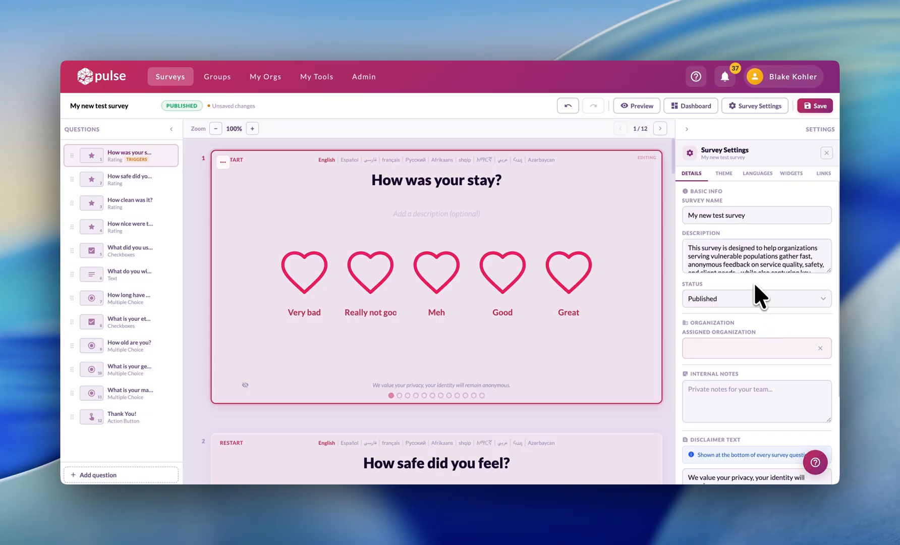
# Examine the survey's basic details, including the description, status options, assigned organization, internal notes and disclaimer text.
pyautogui.scroll(-2, 752, 255)
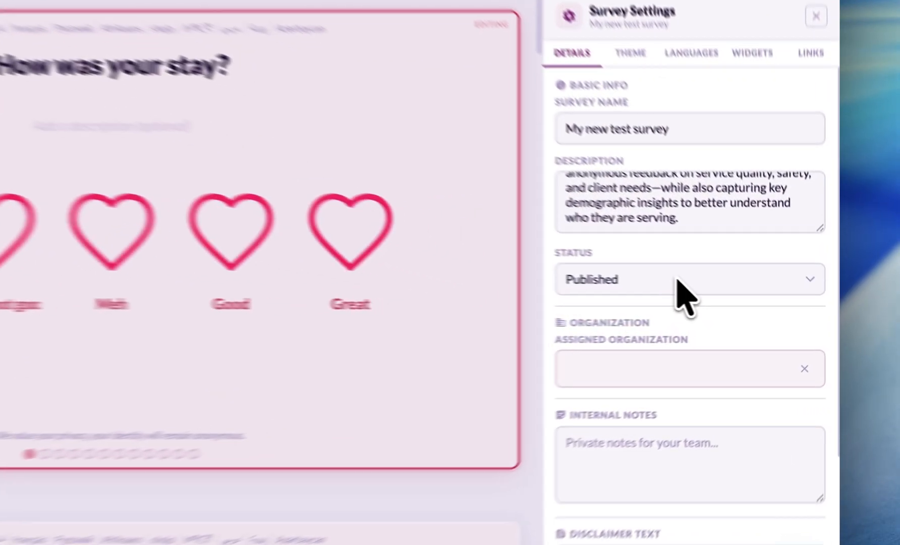
pyautogui.click(680, 281)
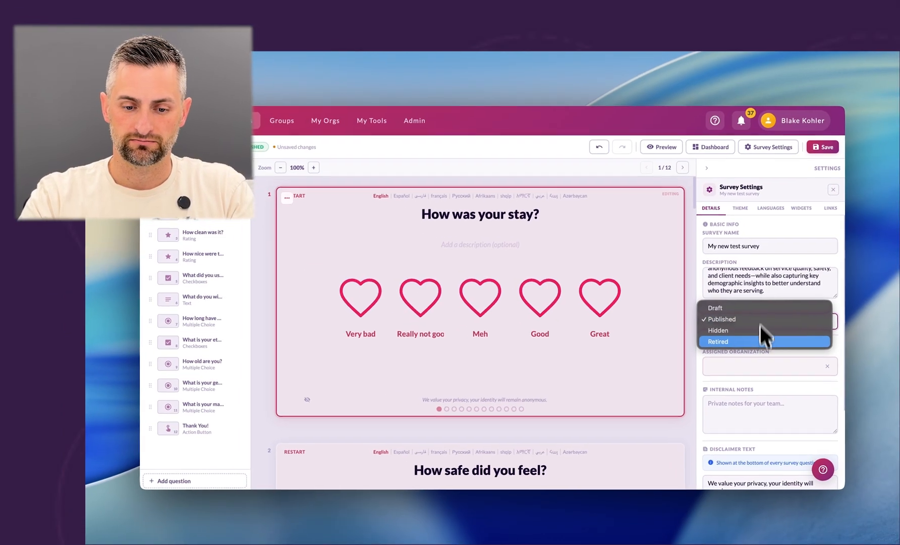
pyautogui.click(749, 297)
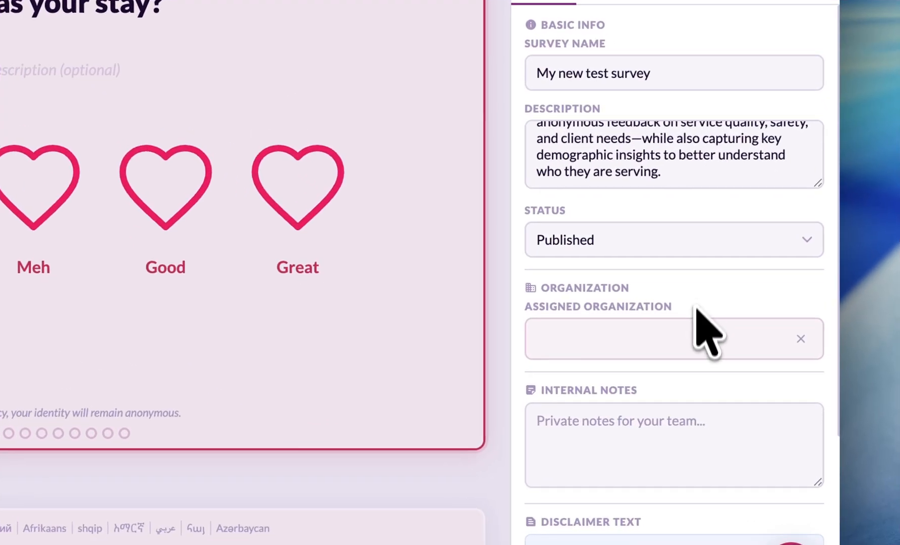
pyautogui.scroll(-3, 704, 343)
pyautogui.click(685, 312)
pyautogui.scroll(-2, 684, 312)
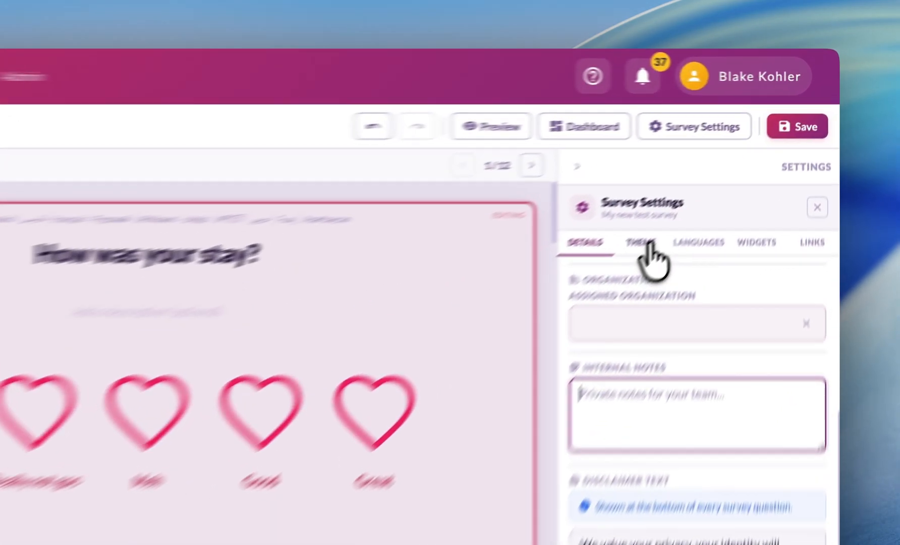
# Set the survey theme's primary color to the bright green #07e449.
pyautogui.click(726, 173)
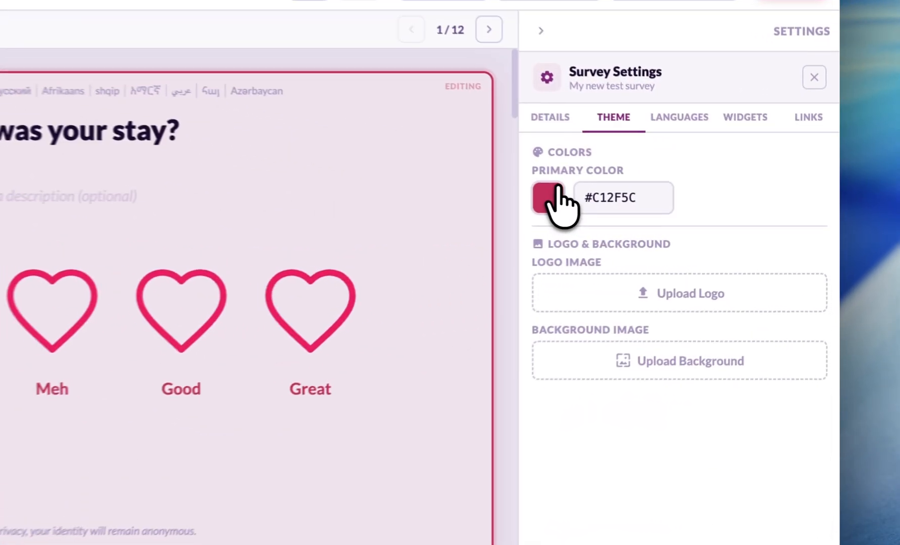
pyautogui.click(694, 211)
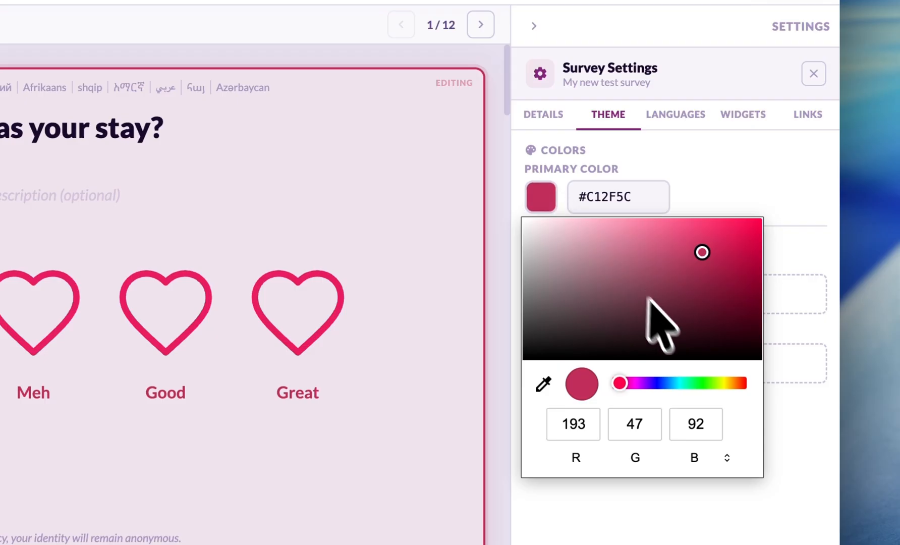
pyautogui.click(695, 383)
pyautogui.click(754, 235)
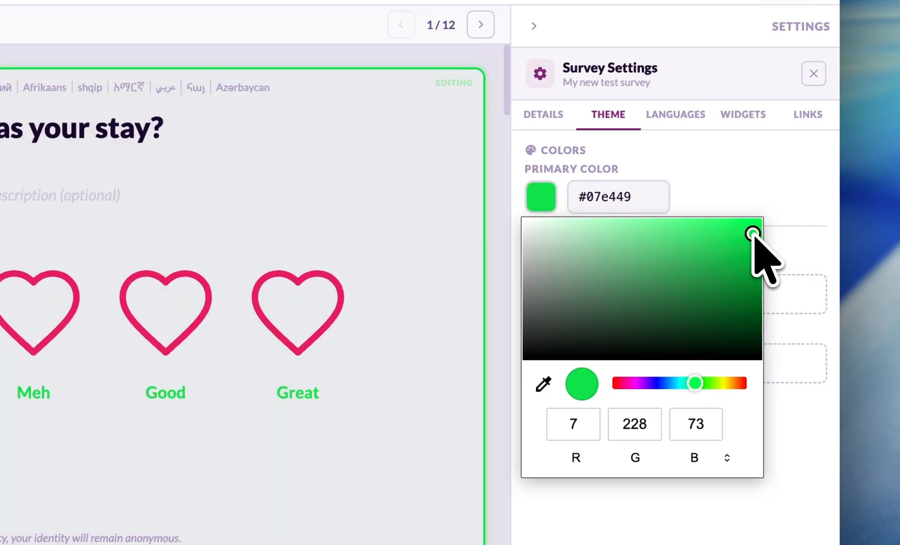
pyautogui.click(738, 202)
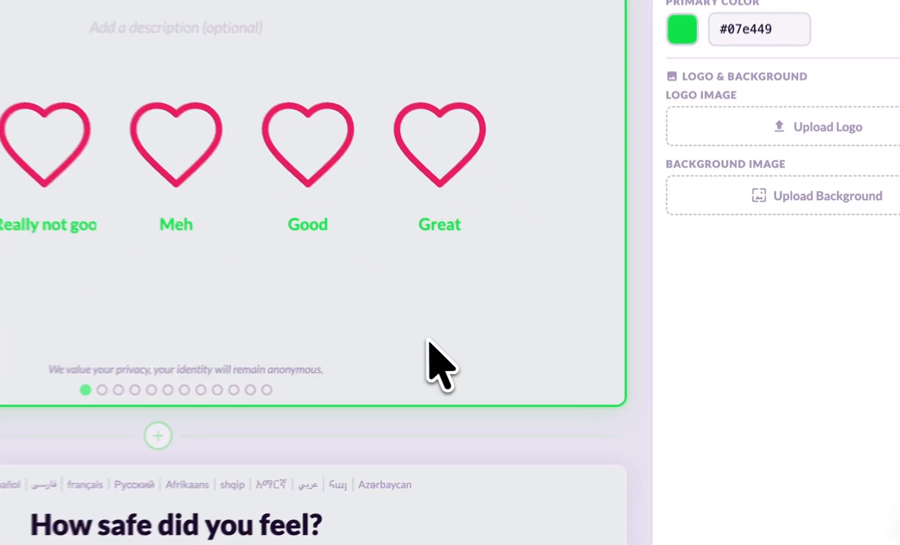
# Check the theme color across the question cards and view the logo image upload options without adding a logo.
pyautogui.scroll(-10, 552, 373)
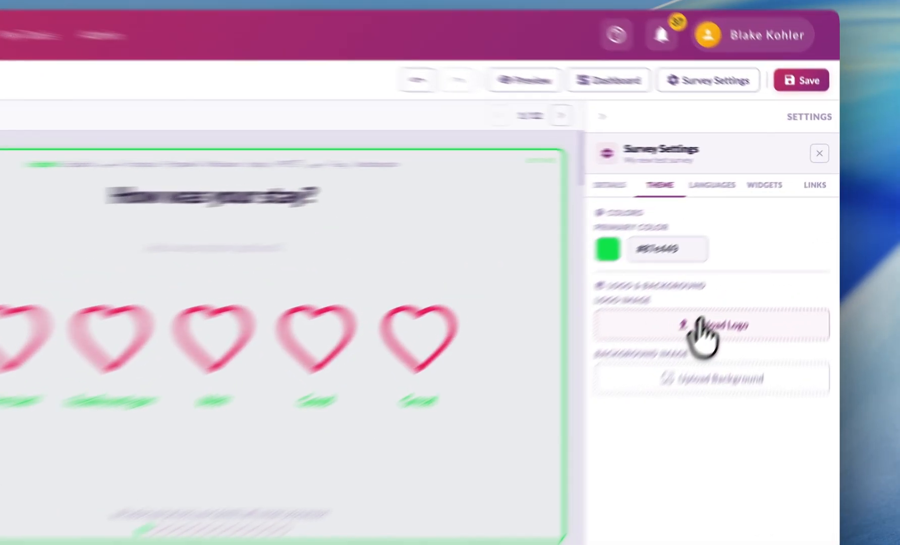
pyautogui.click(758, 263)
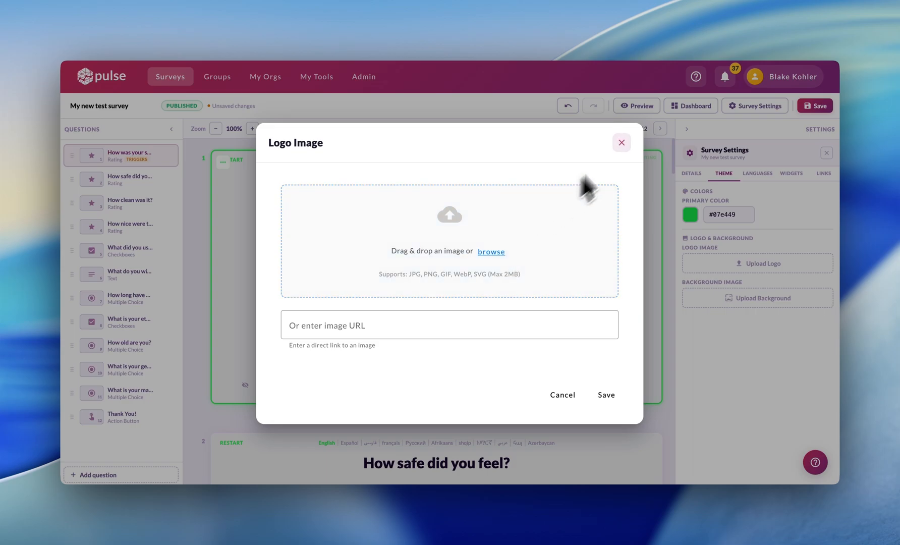
pyautogui.click(622, 142)
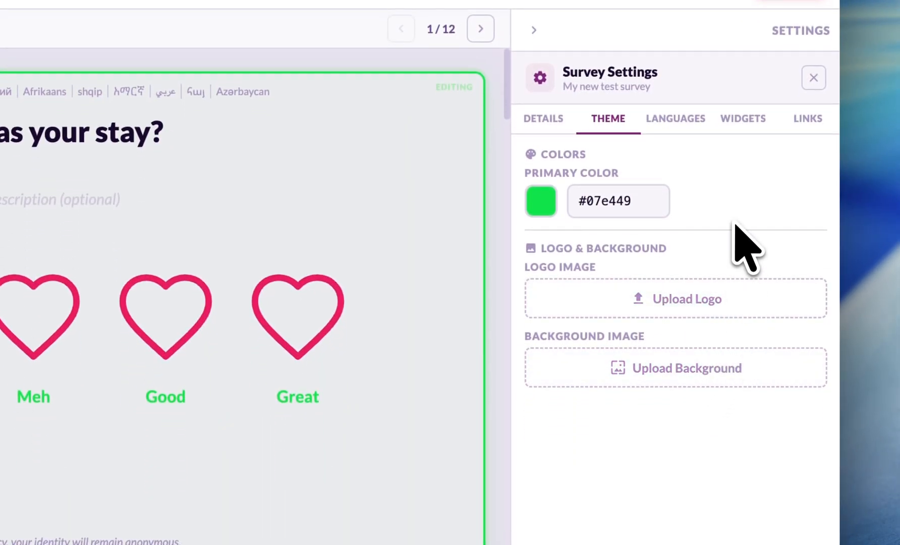
# Set the survey theme's primary color to the purple #7507e4.
pyautogui.click(542, 202)
pyautogui.moveTo(628, 387); pyautogui.dragTo(646, 387)
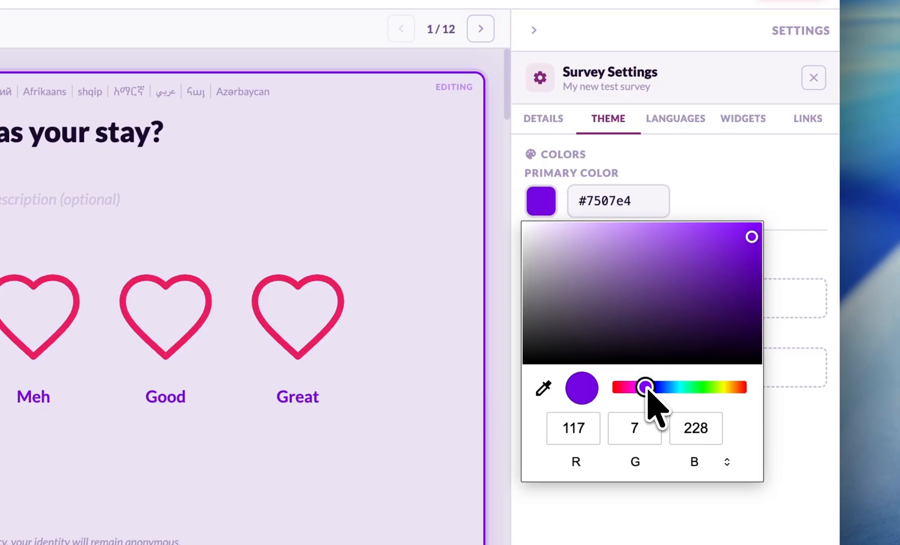
pyautogui.click(713, 162)
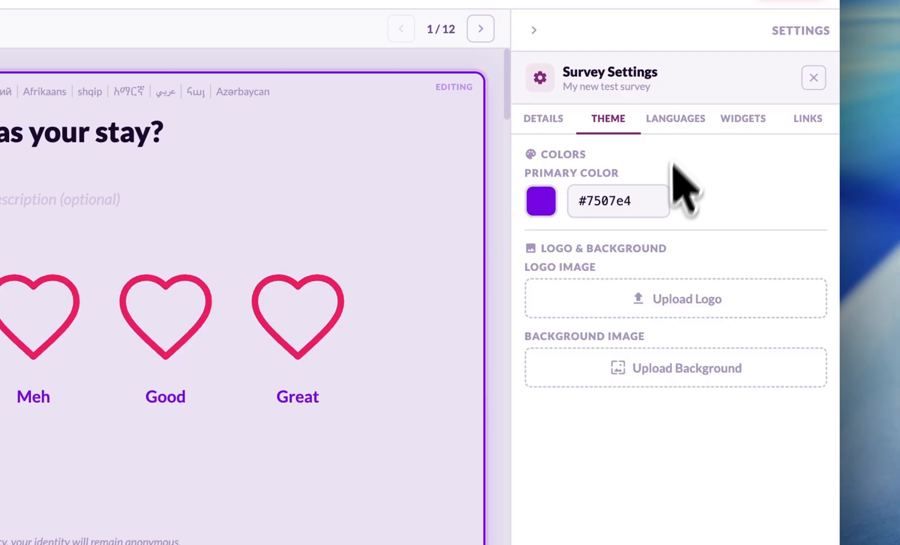
# Review the survey's default language and the list of available languages that can be enabled.
pyautogui.click(675, 121)
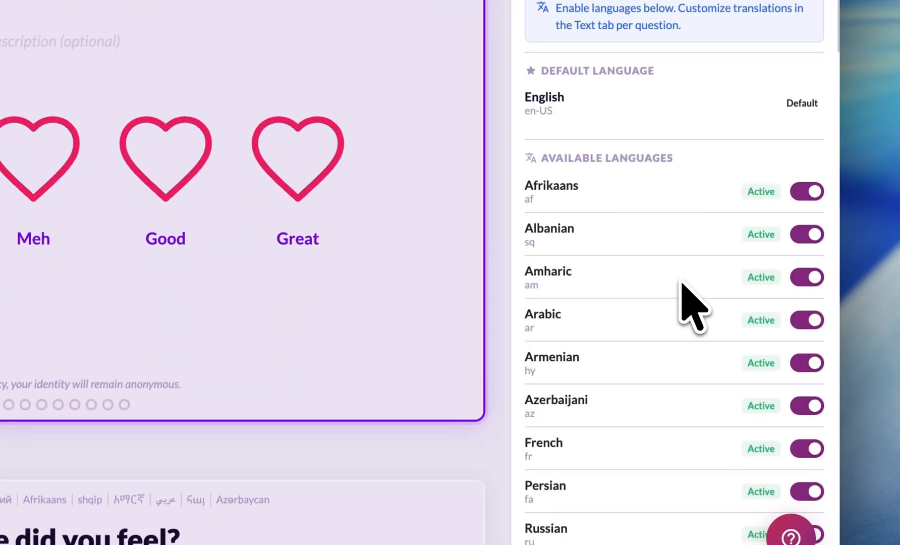
pyautogui.scroll(-6, 684, 286)
pyautogui.scroll(5, 684, 286)
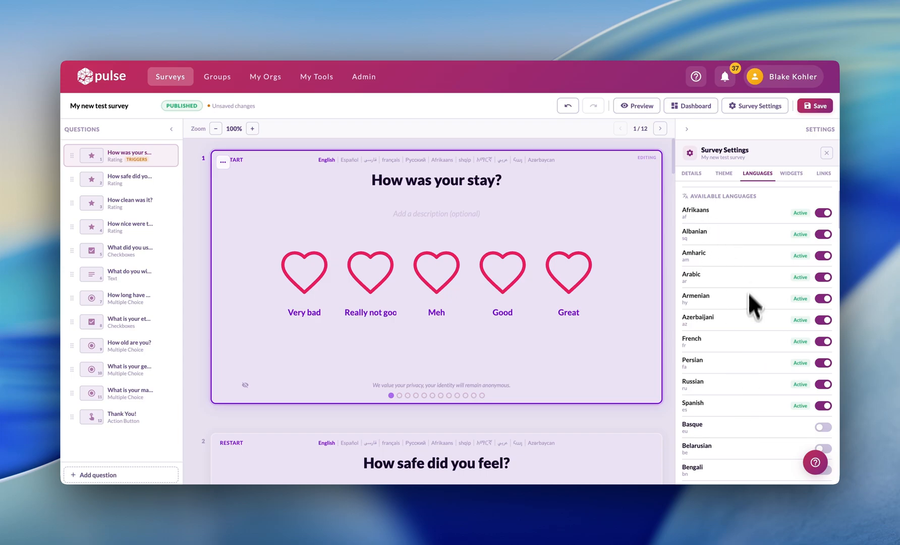
pyautogui.scroll(-5, 747, 323)
pyautogui.scroll(-15, 744, 328)
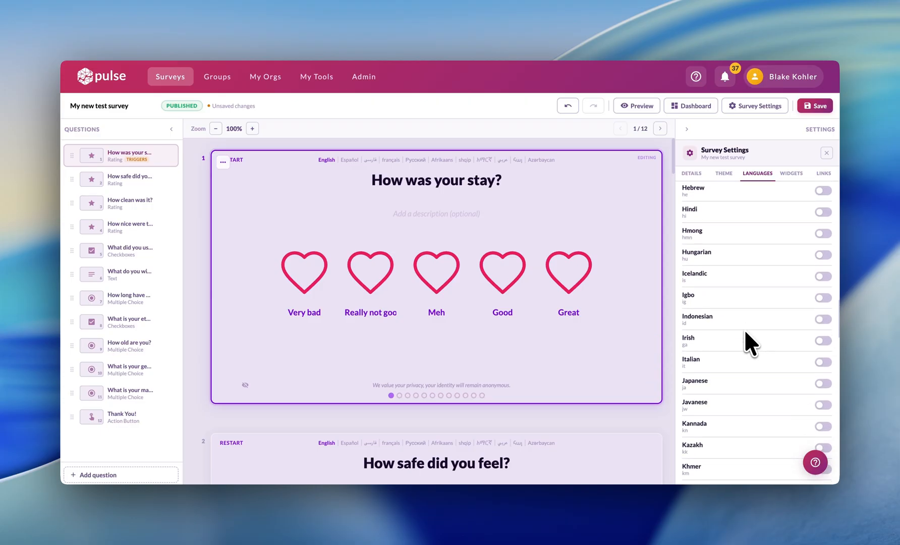
pyautogui.scroll(-3, 746, 332)
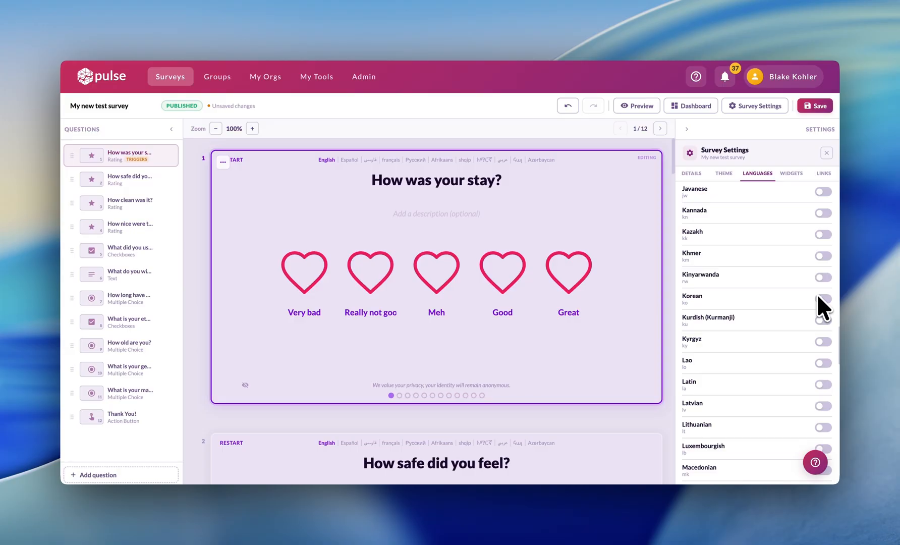
pyautogui.scroll(20, 782, 263)
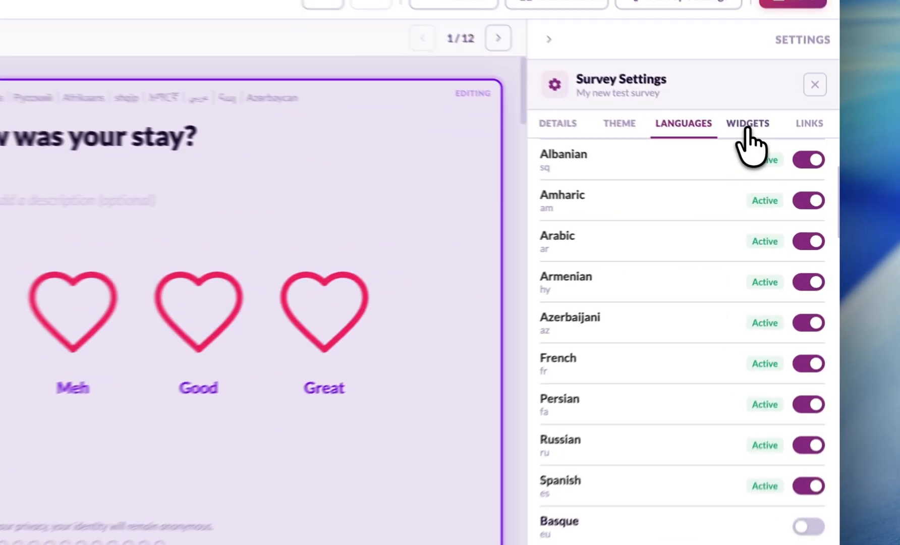
# Turn the NPS Score metric off and back on in the survey's dashboard widgets.
pyautogui.click(749, 129)
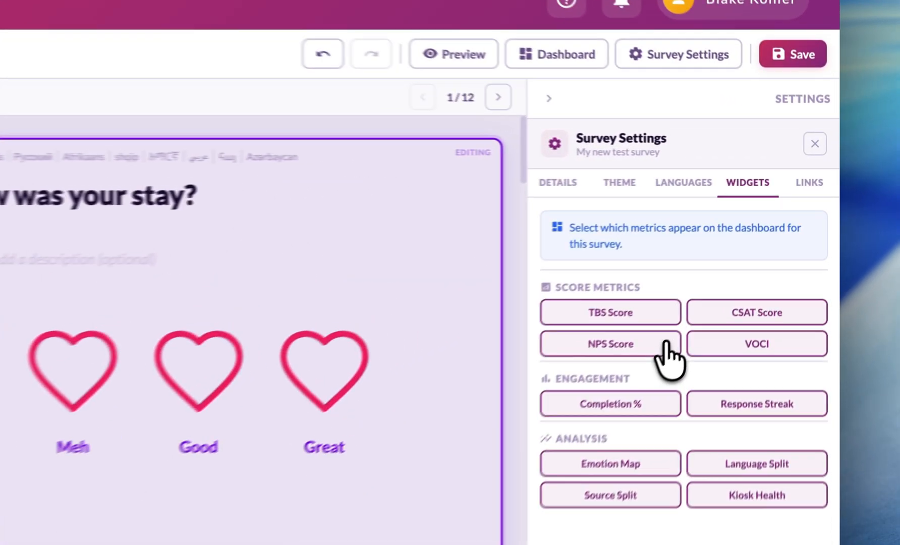
pyautogui.click(748, 258)
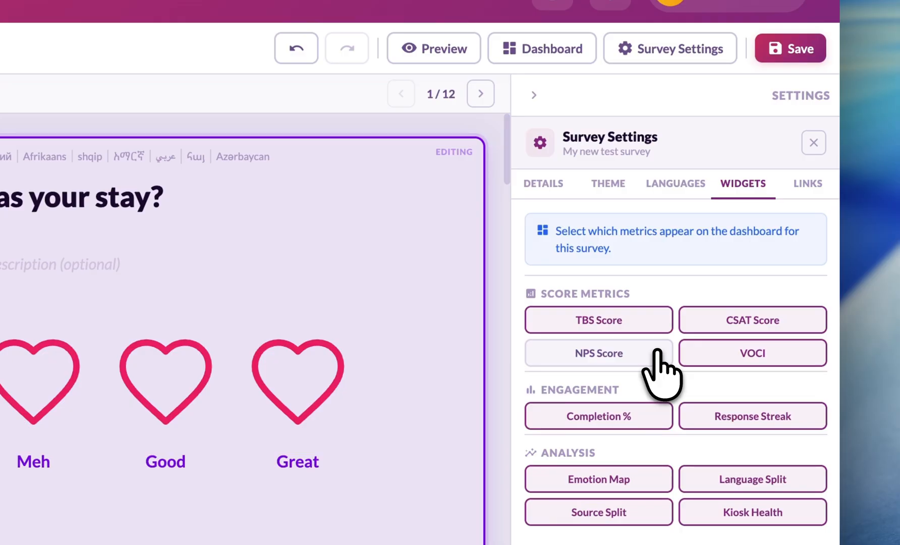
pyautogui.click(657, 352)
# View the survey's live link, test link, short code and QR code options, and close the survey settings.
pyautogui.click(808, 186)
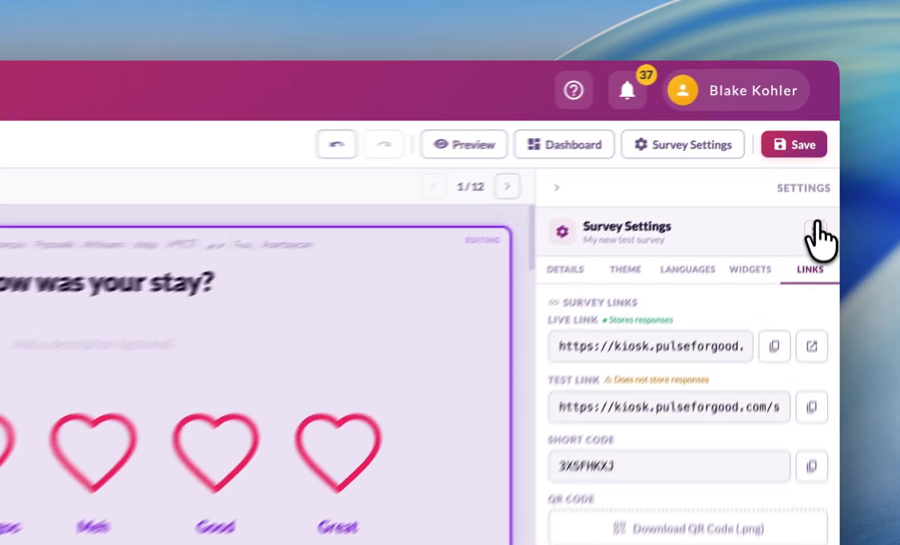
pyautogui.click(816, 226)
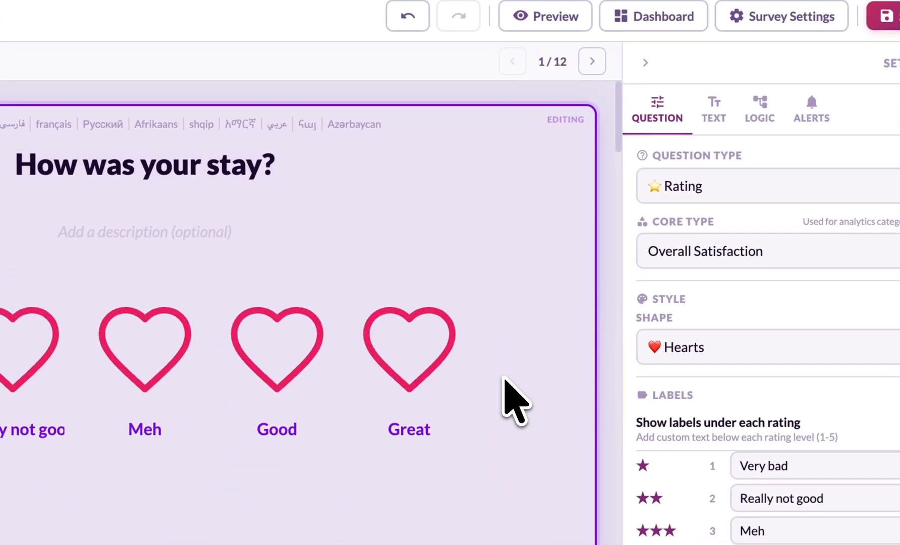
# Change the rating shape of "How was your stay?" to Stars and save the survey.
pyautogui.click(687, 348)
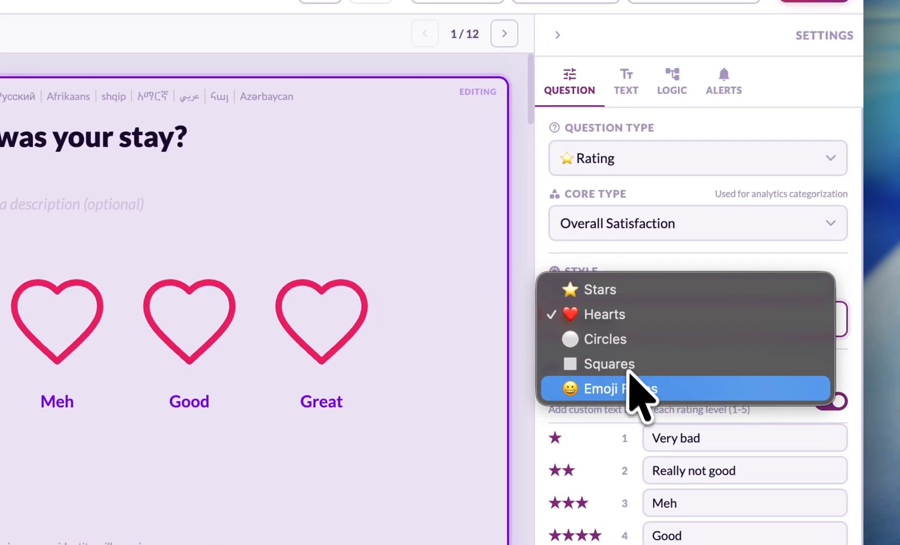
pyautogui.click(630, 290)
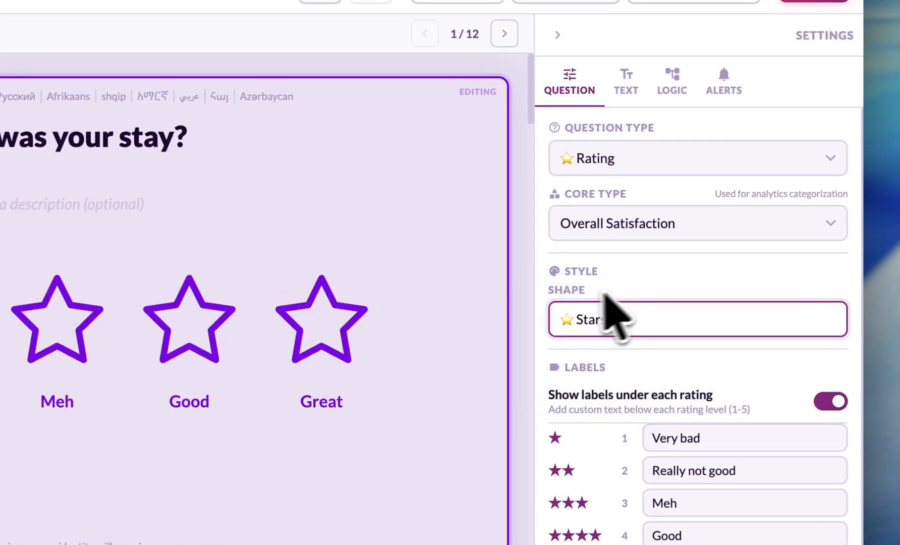
pyautogui.click(528, 291)
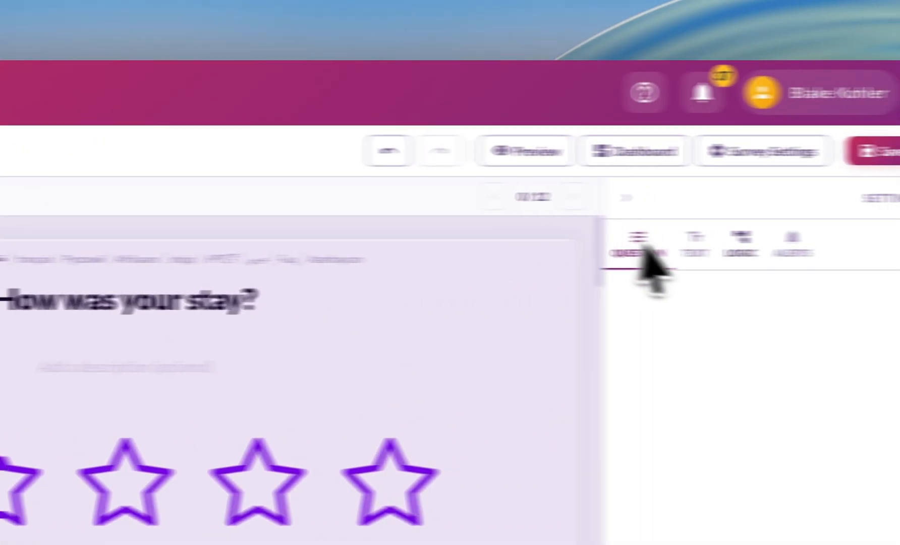
pyautogui.click(807, 159)
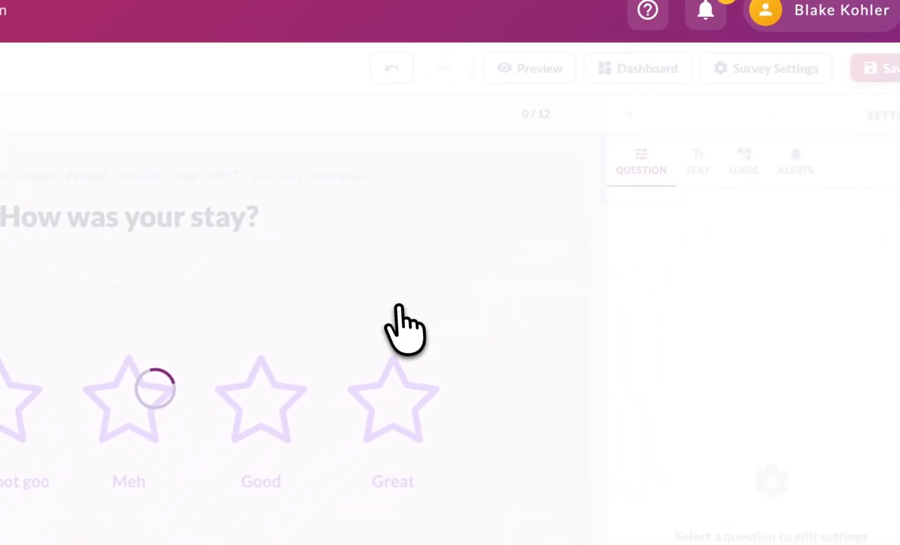